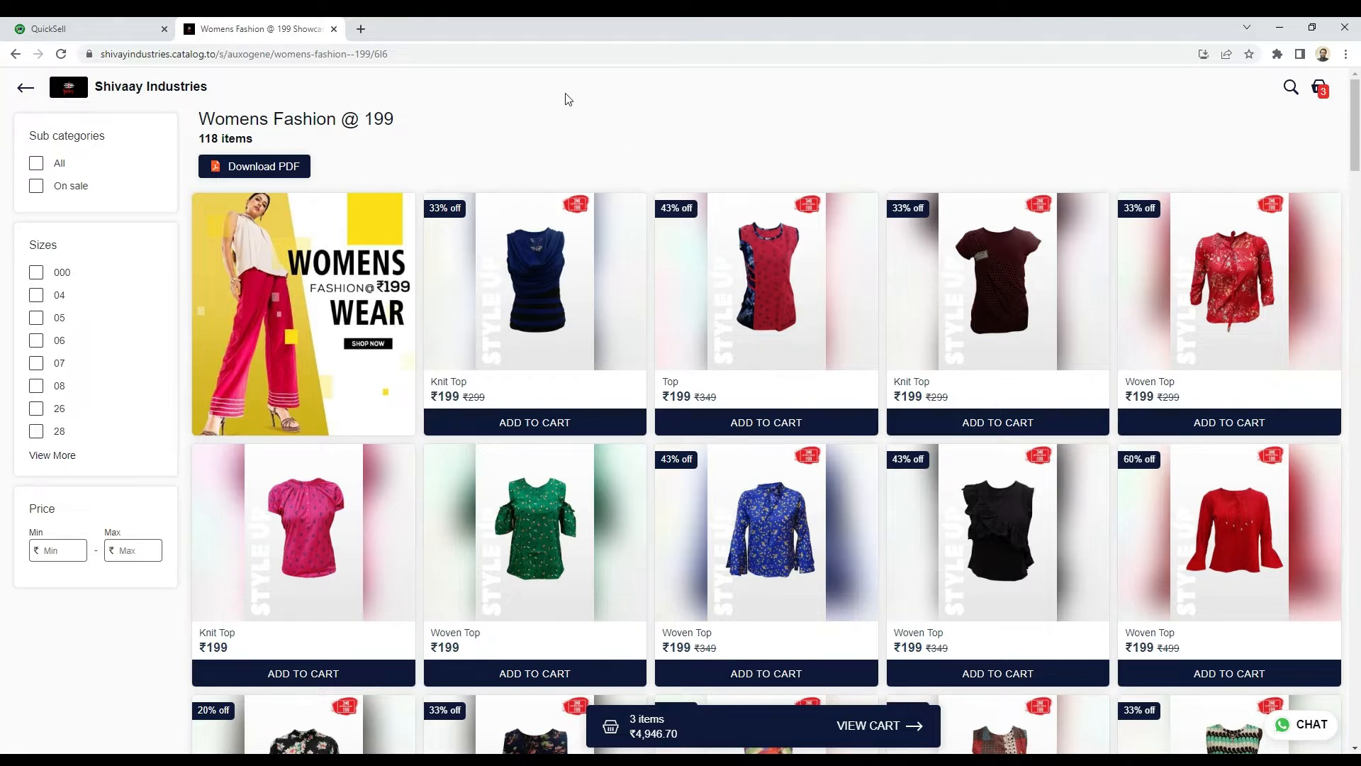
pyautogui.moveTo(580, 105); pyautogui.dragTo(646, 143)
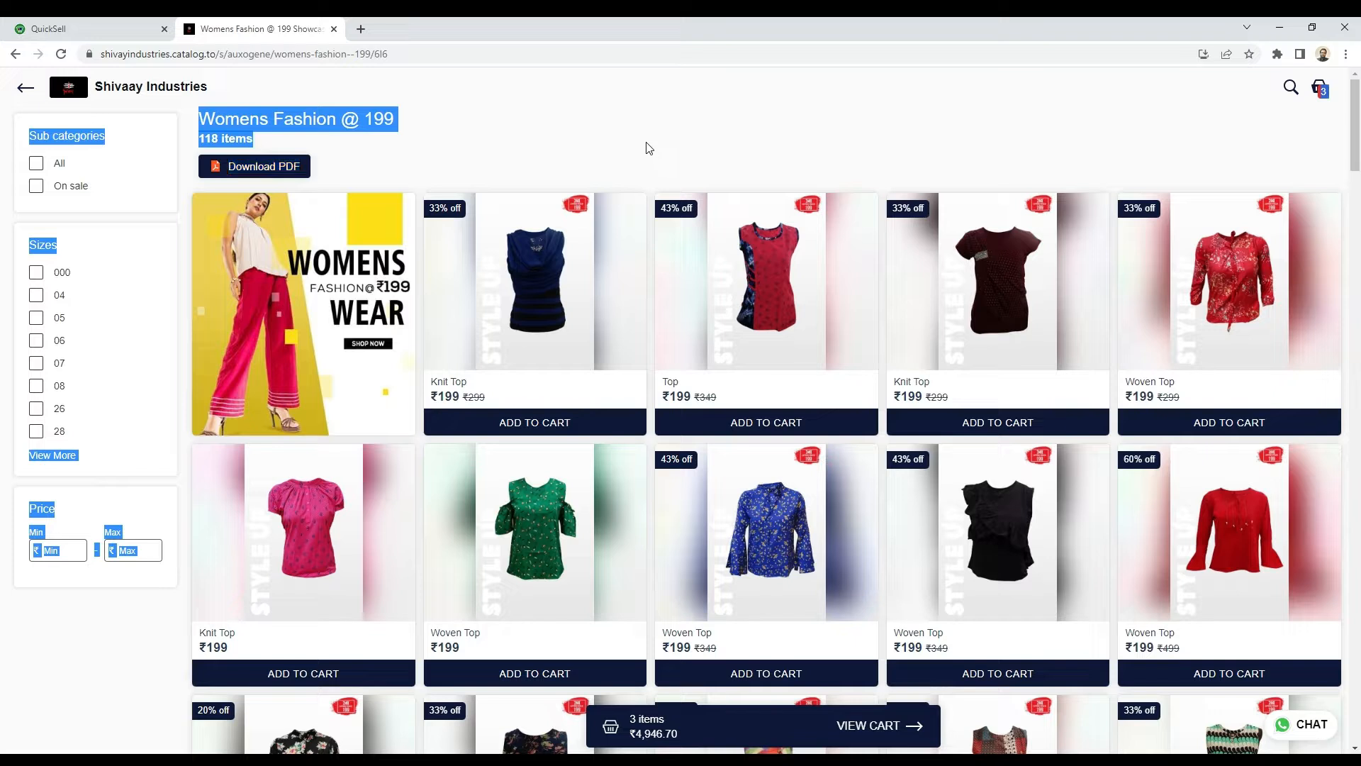
pyautogui.click(646, 143)
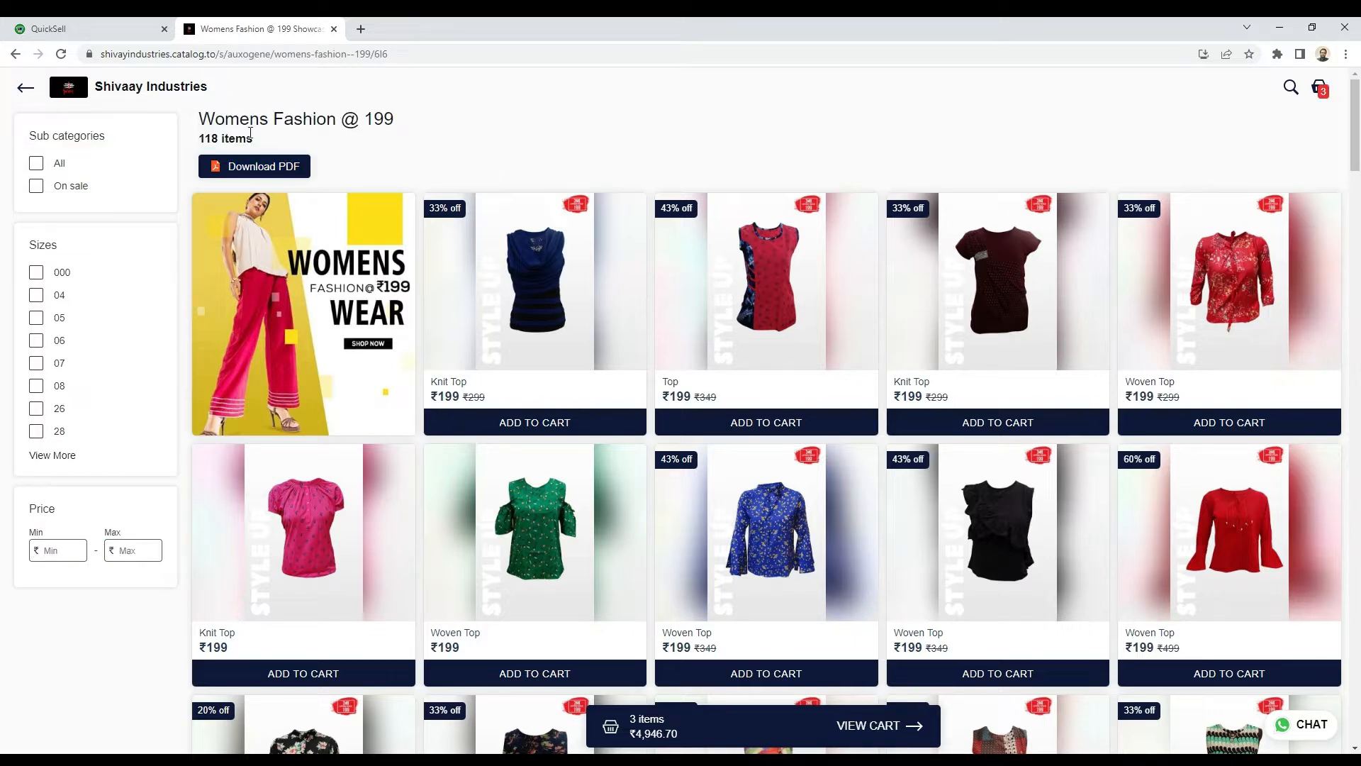
pyautogui.moveTo(200, 118); pyautogui.dragTo(408, 126)
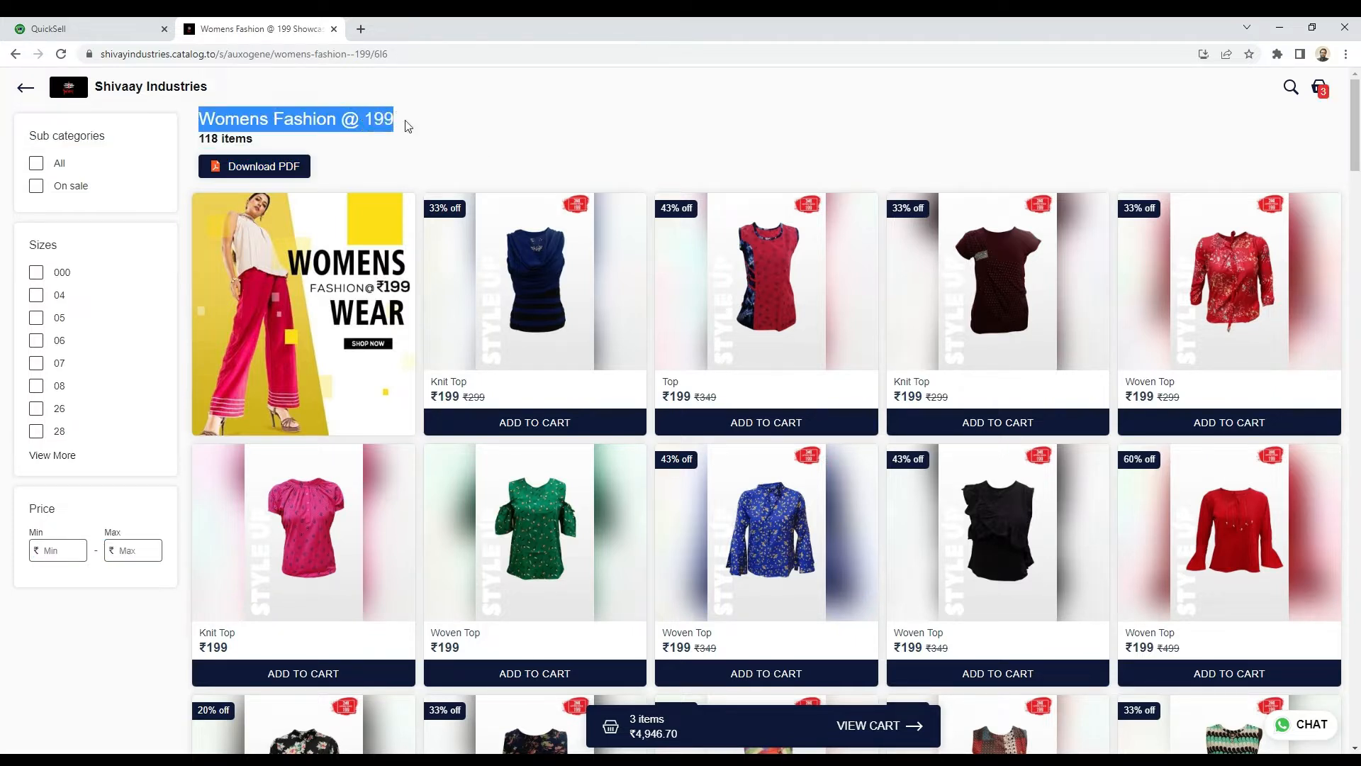
pyautogui.click(411, 126)
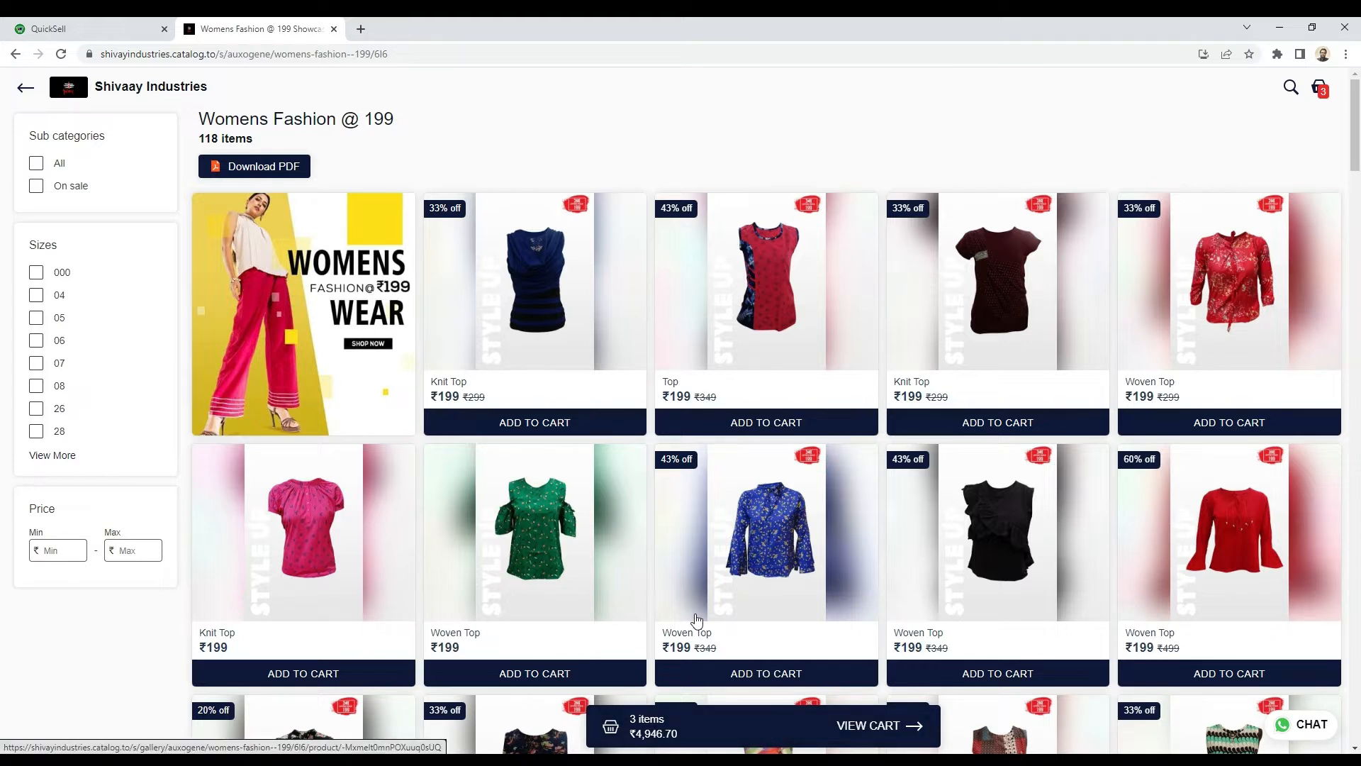
# Step: Open the first Knit Top in the Womens Fashion @ 199 catalogue and look over its product page
pyautogui.click(495, 426)
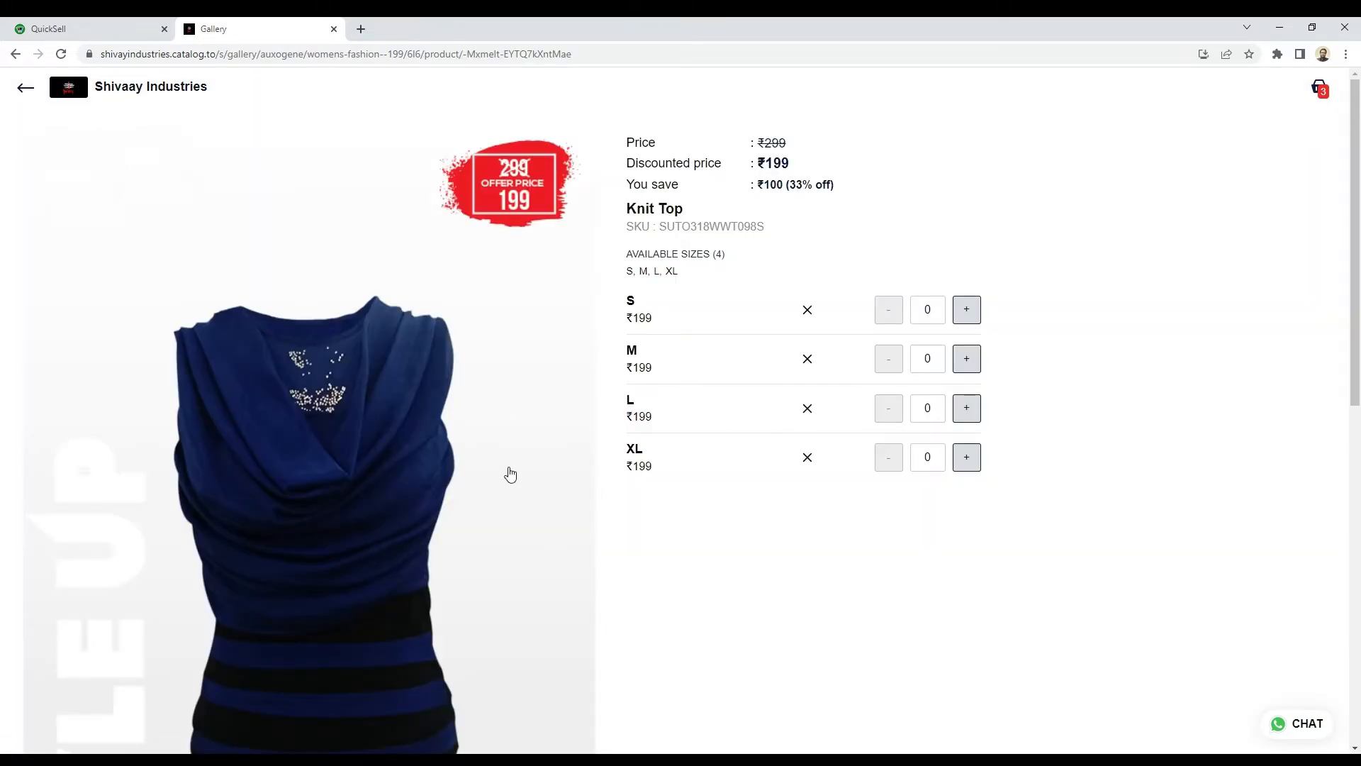
pyautogui.scroll(-2, 509, 472)
pyautogui.scroll(2, 509, 474)
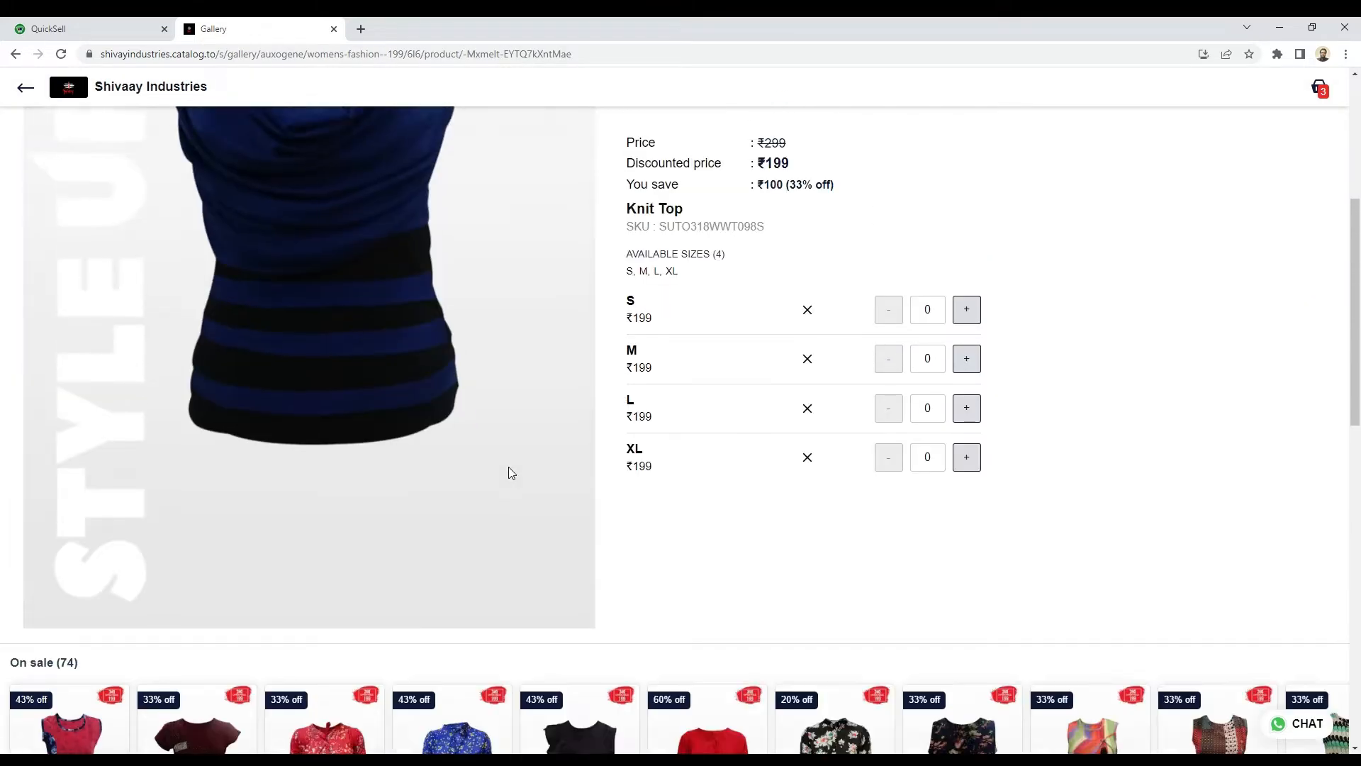
pyautogui.scroll(2, 510, 473)
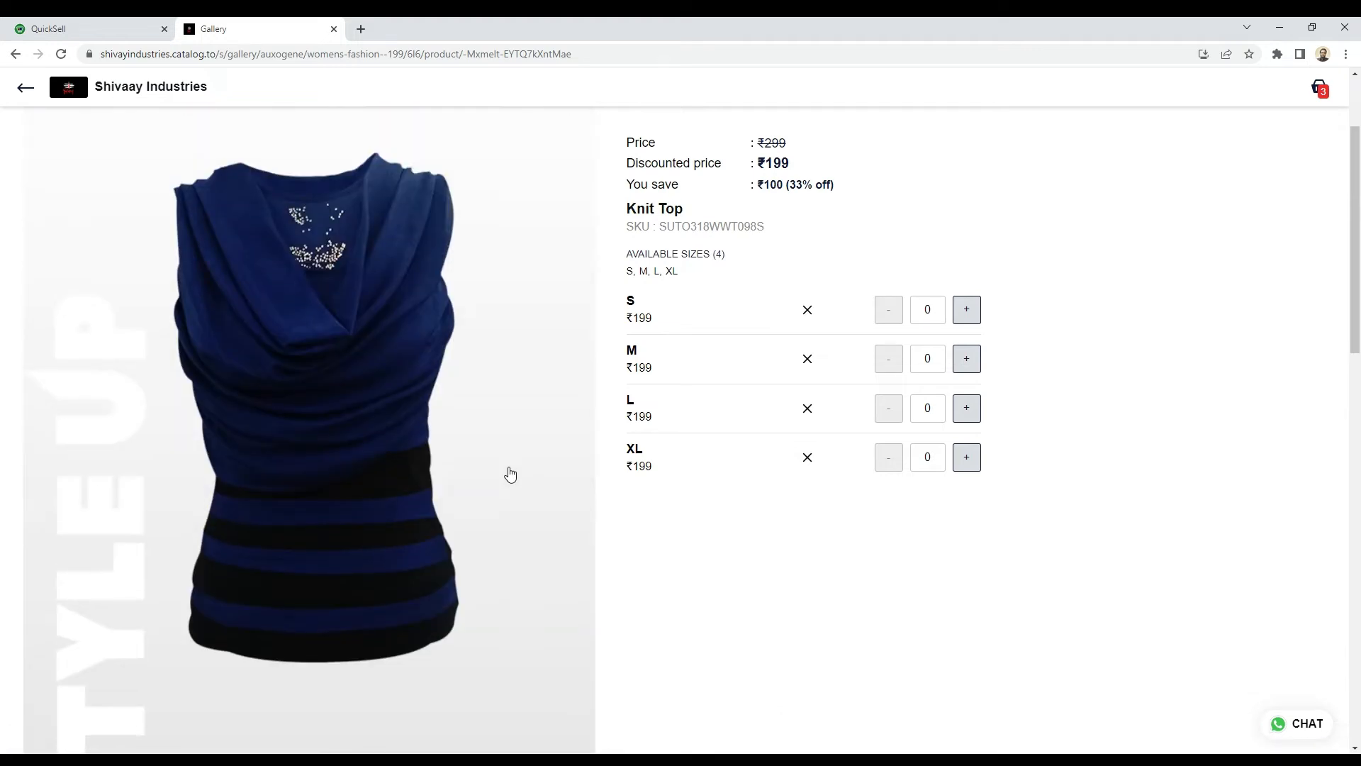
pyautogui.scroll(2, 510, 474)
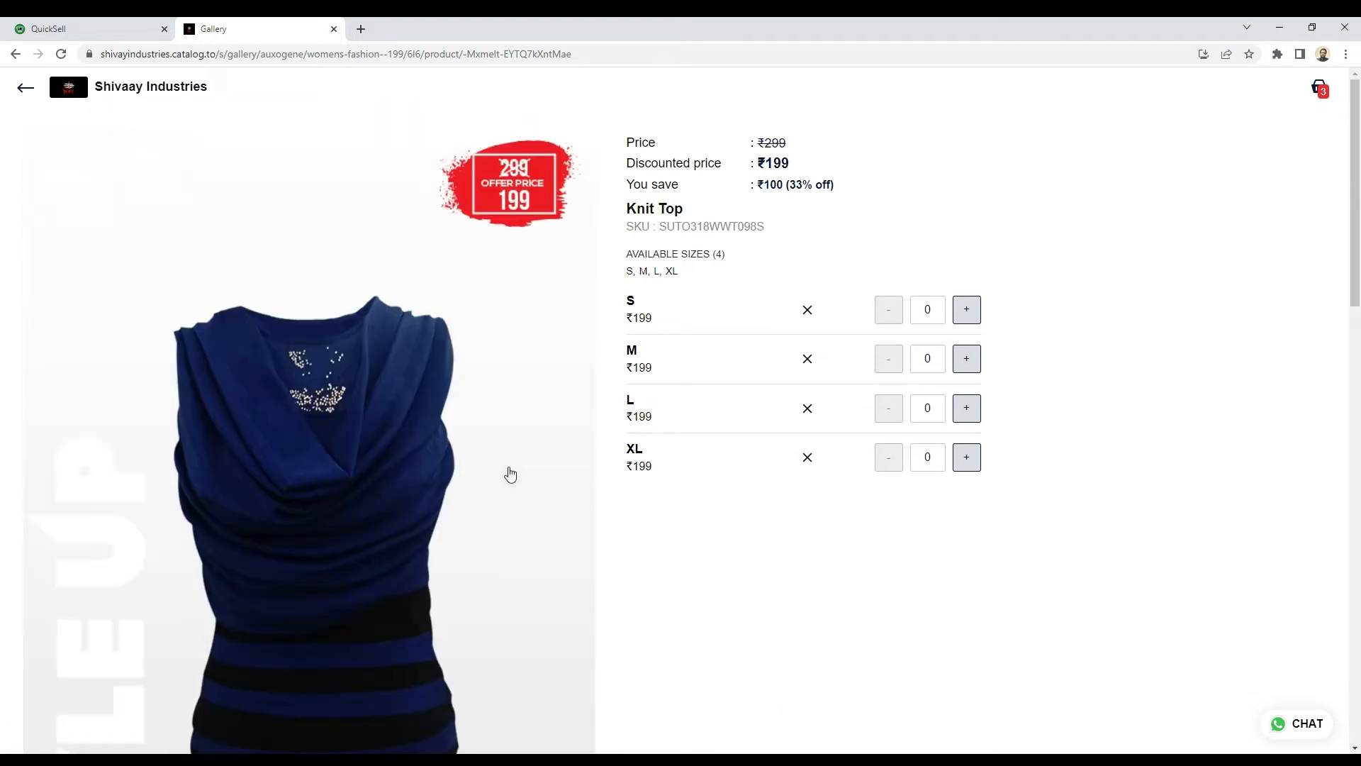
# Step: Switch to the QuickSell dashboard and open Custom Themes in the content and layout section of the account settings
pyautogui.click(112, 31)
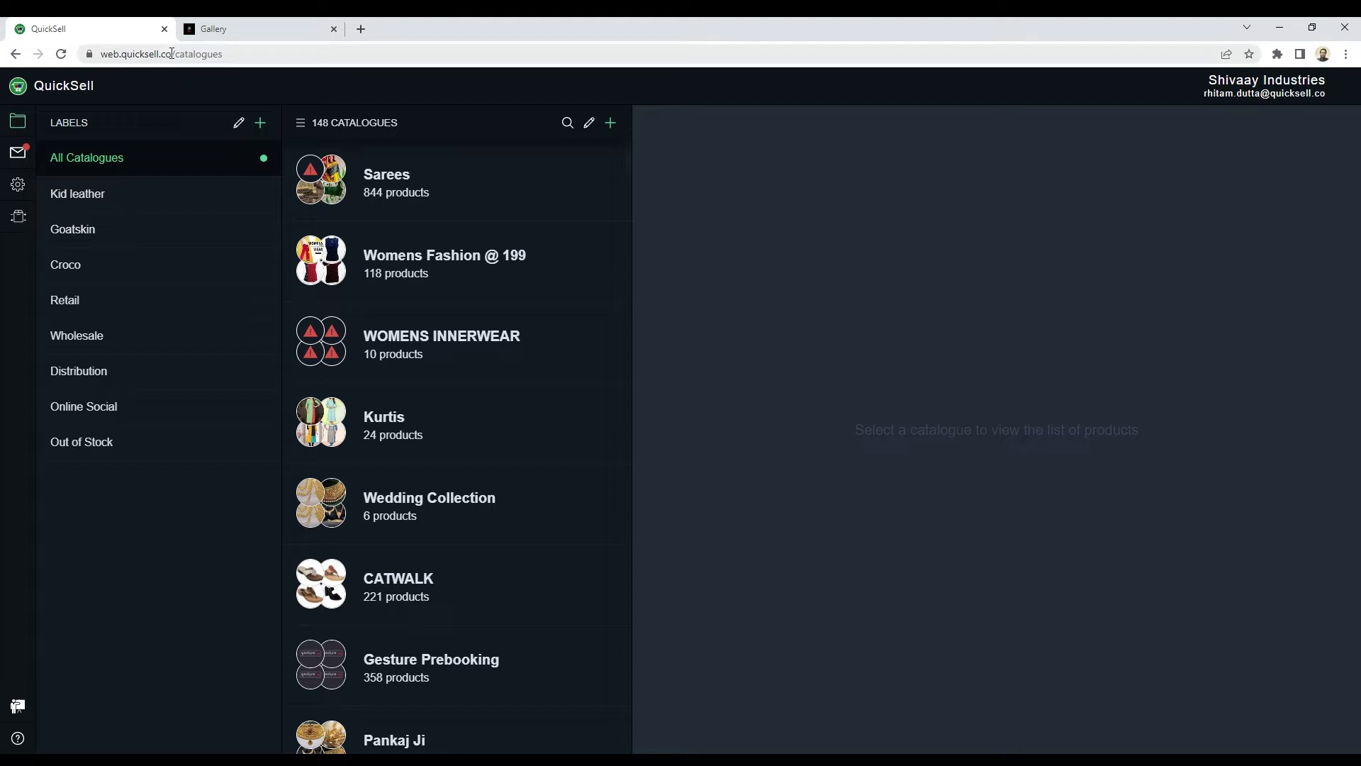
pyautogui.moveTo(172, 53); pyautogui.dragTo(92, 55)
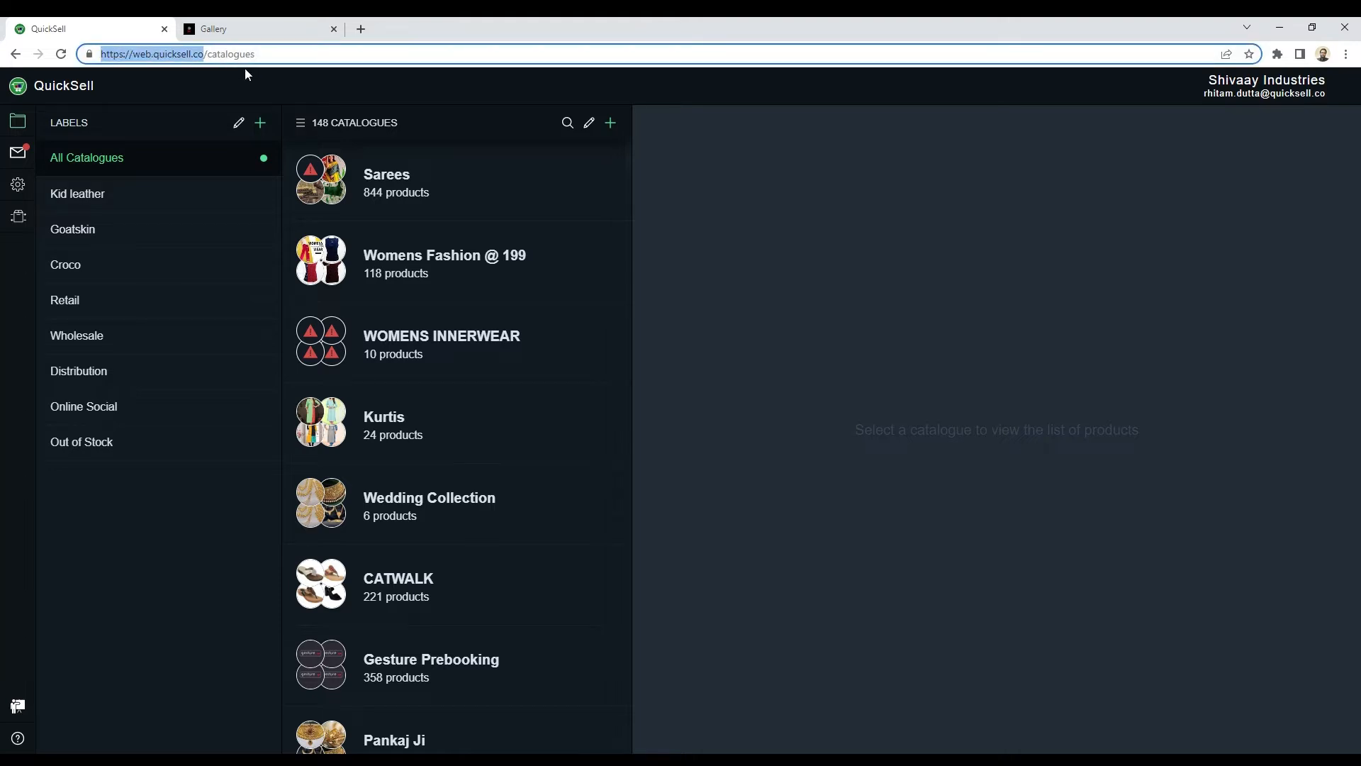
pyautogui.moveTo(28, 155)
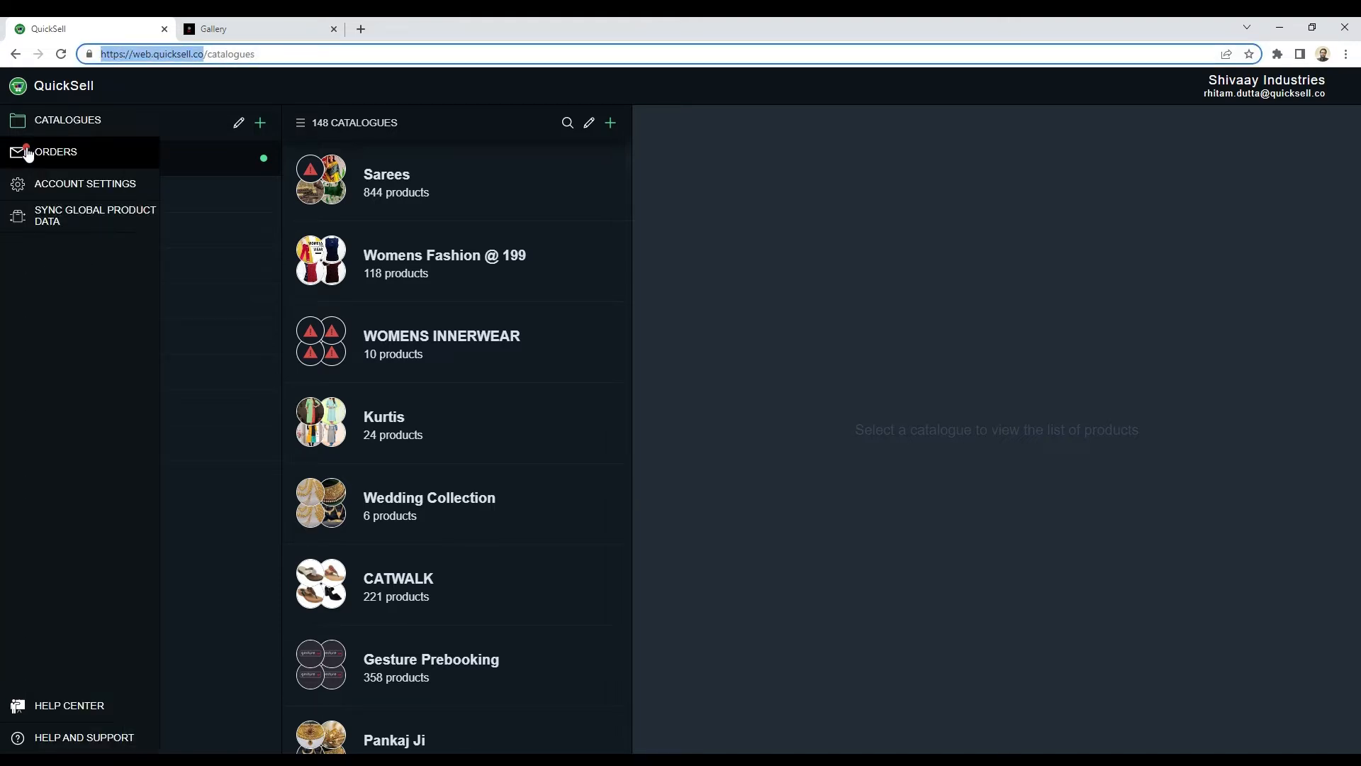
pyautogui.click(113, 190)
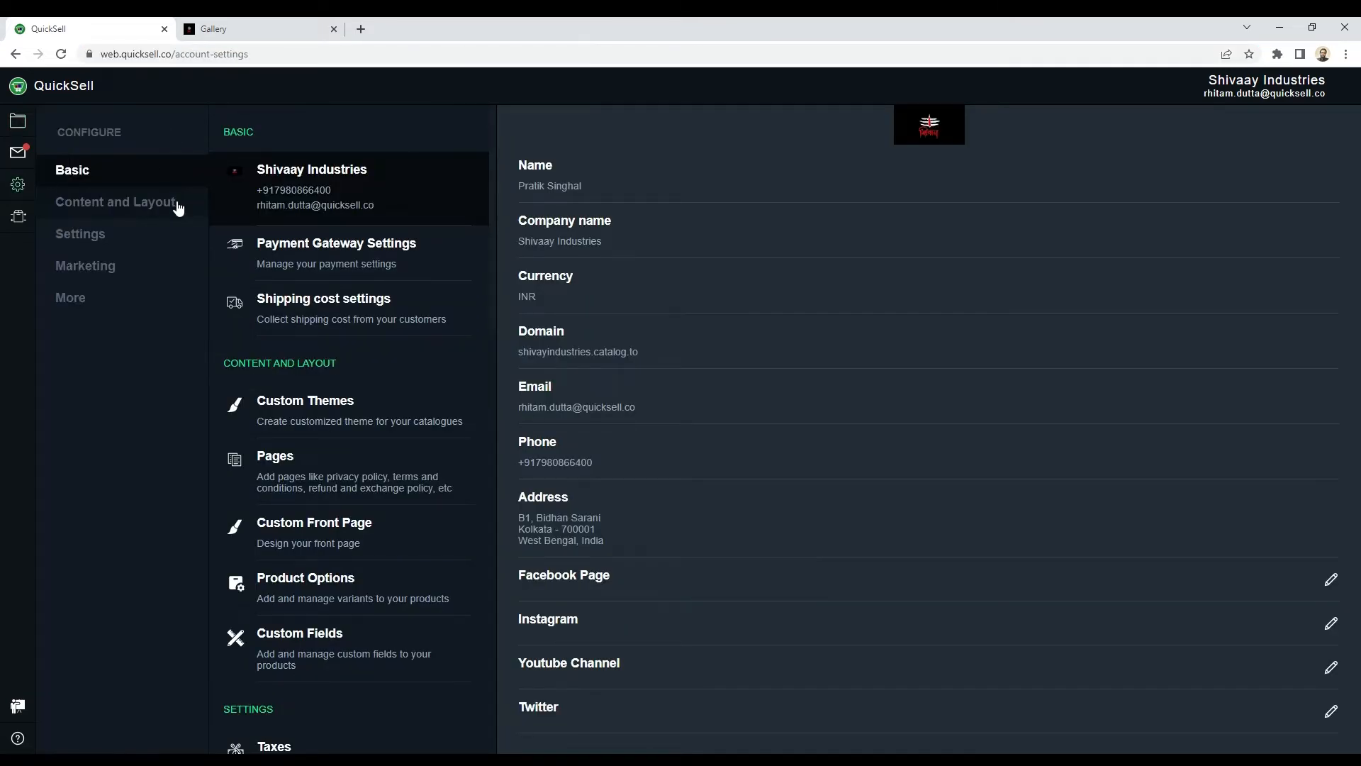
pyautogui.click(184, 211)
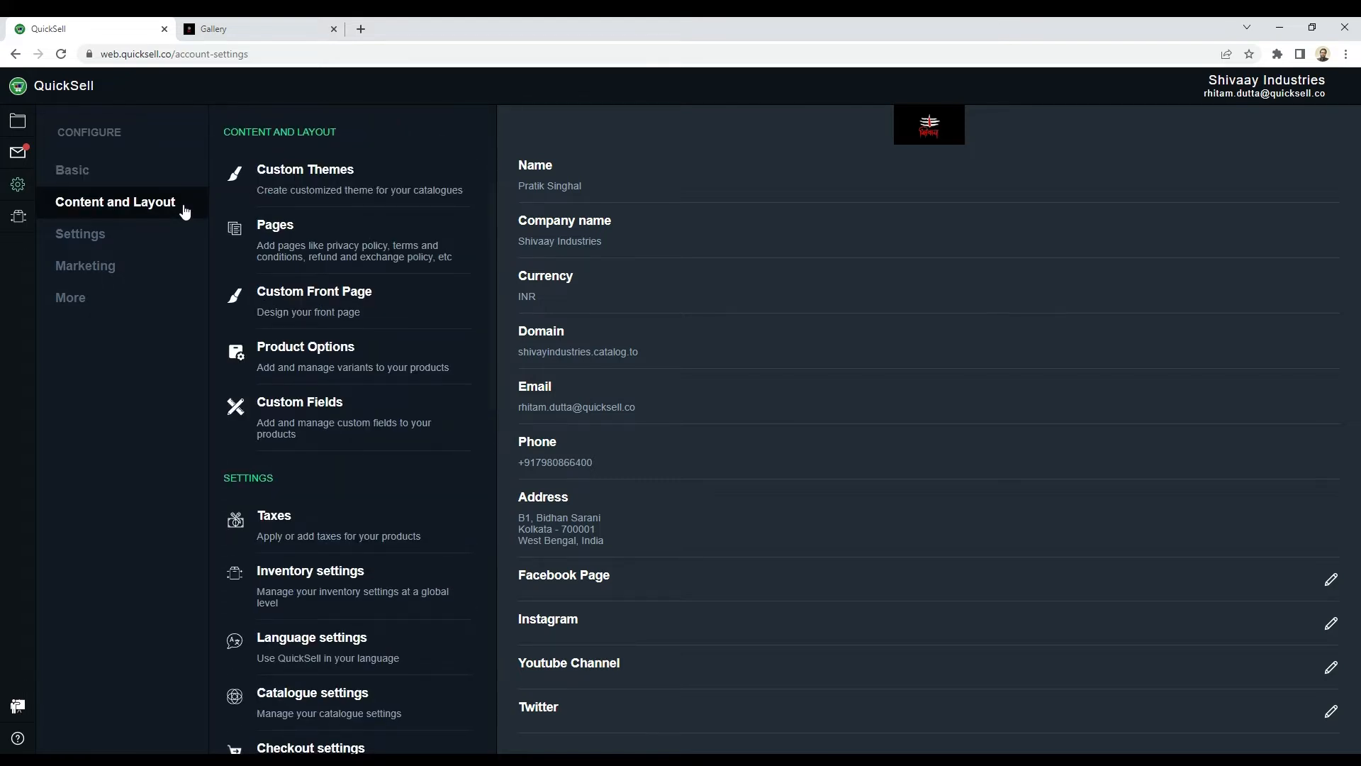
pyautogui.click(375, 199)
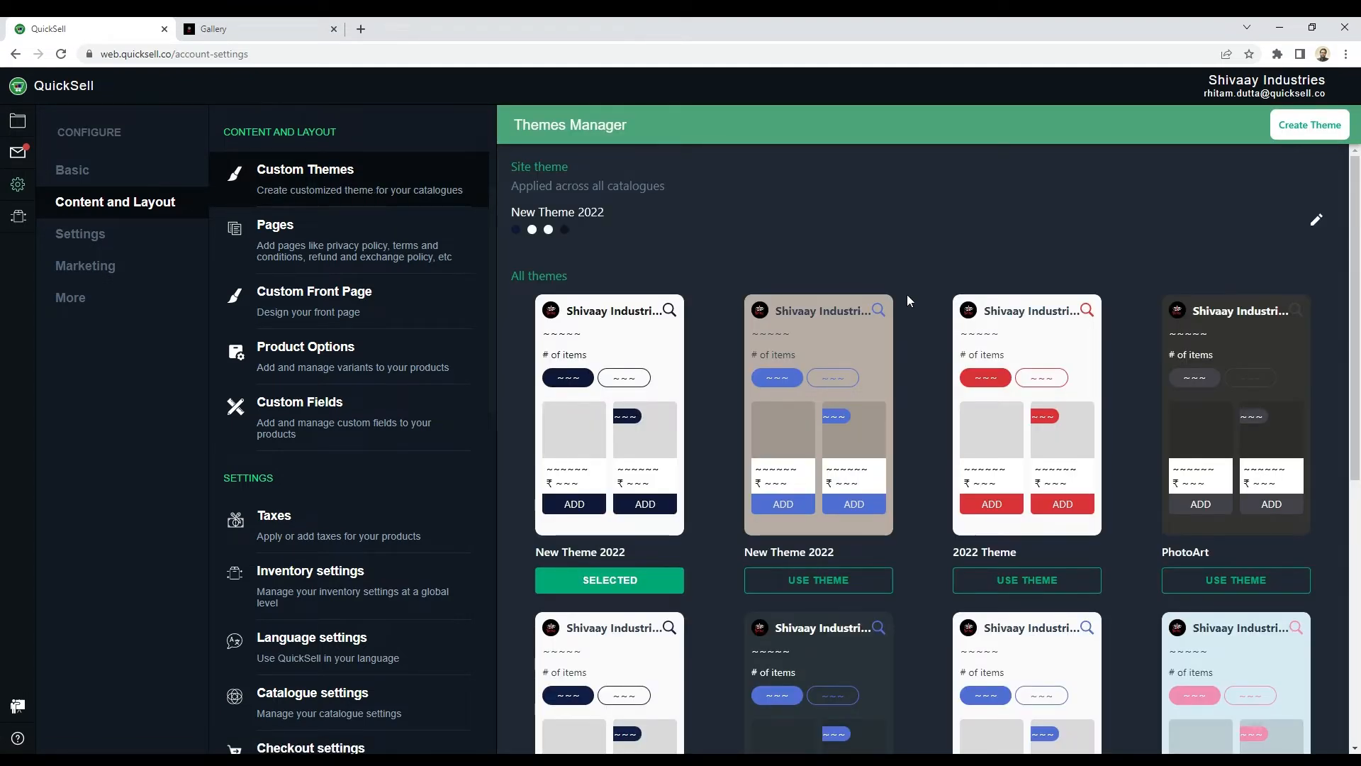
# Step: Apply the ready-made Dark Blue theme as the site theme for all catalogues
pyautogui.scroll(-7, 931, 453)
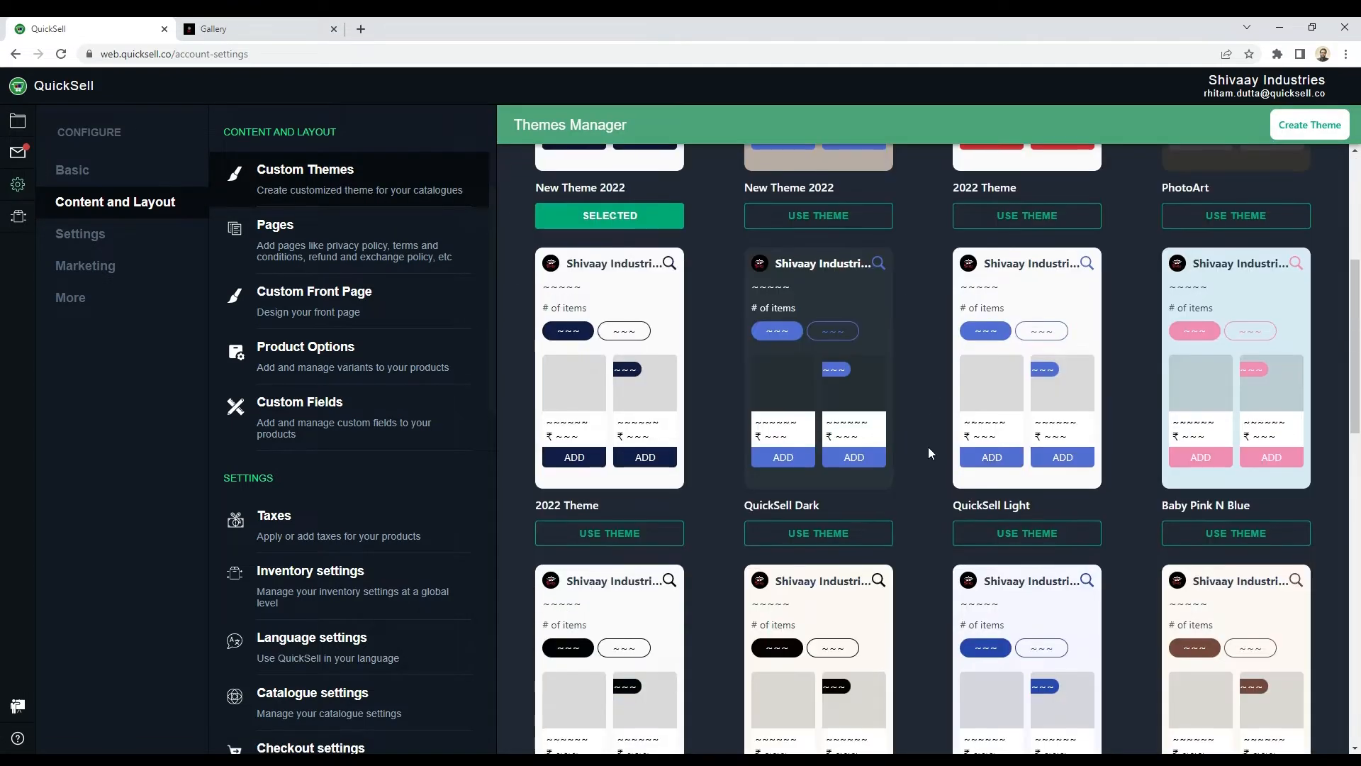
pyautogui.scroll(-9, 931, 452)
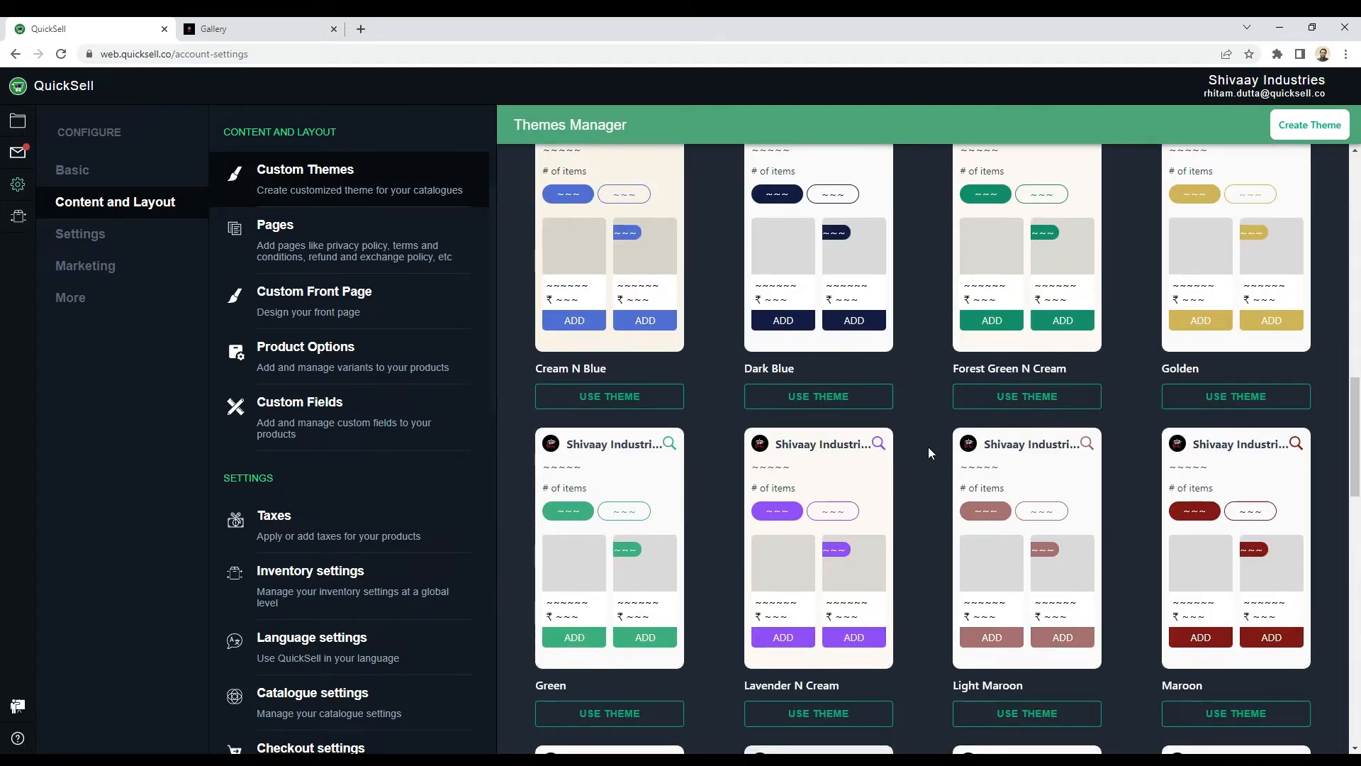
pyautogui.click(845, 396)
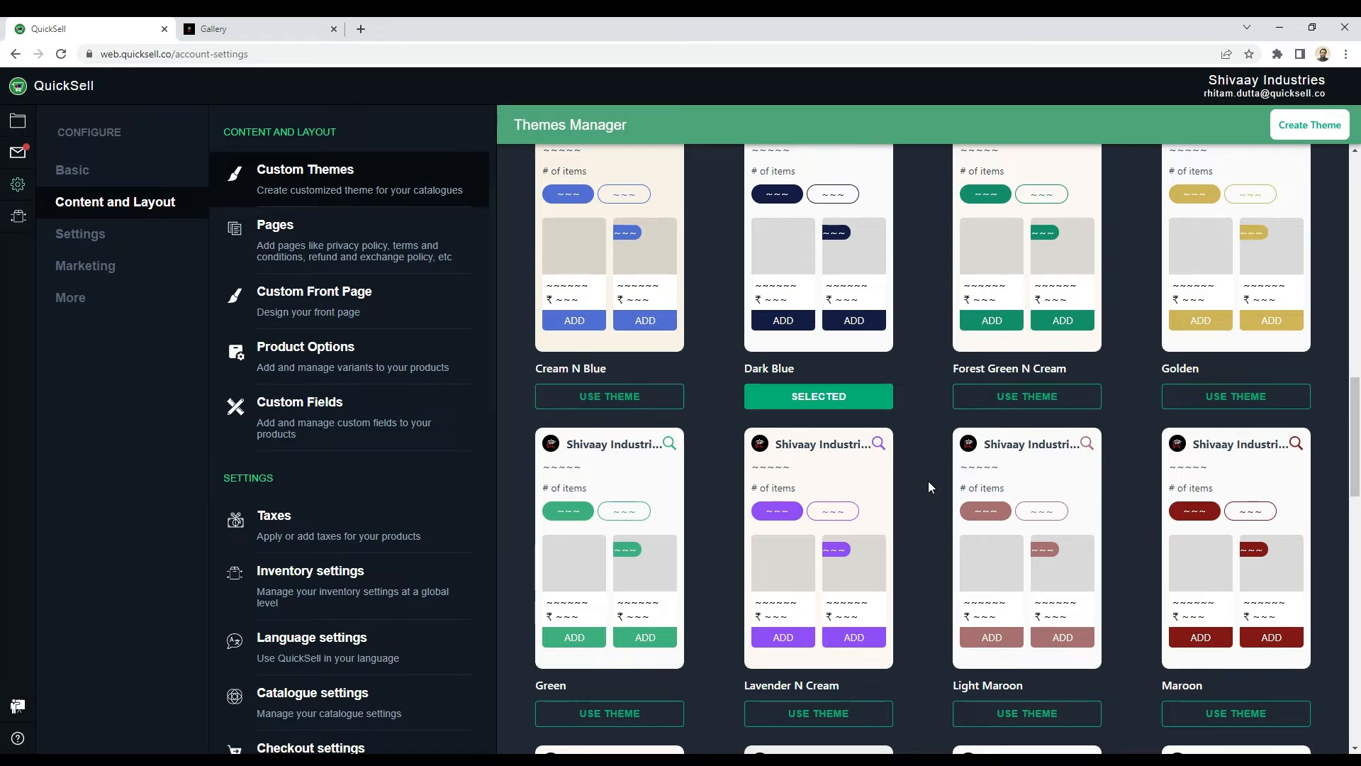
# Step: Start a new custom theme and name it Theme 2022 Summers
pyautogui.scroll(3, 928, 481)
pyautogui.scroll(3, 930, 483)
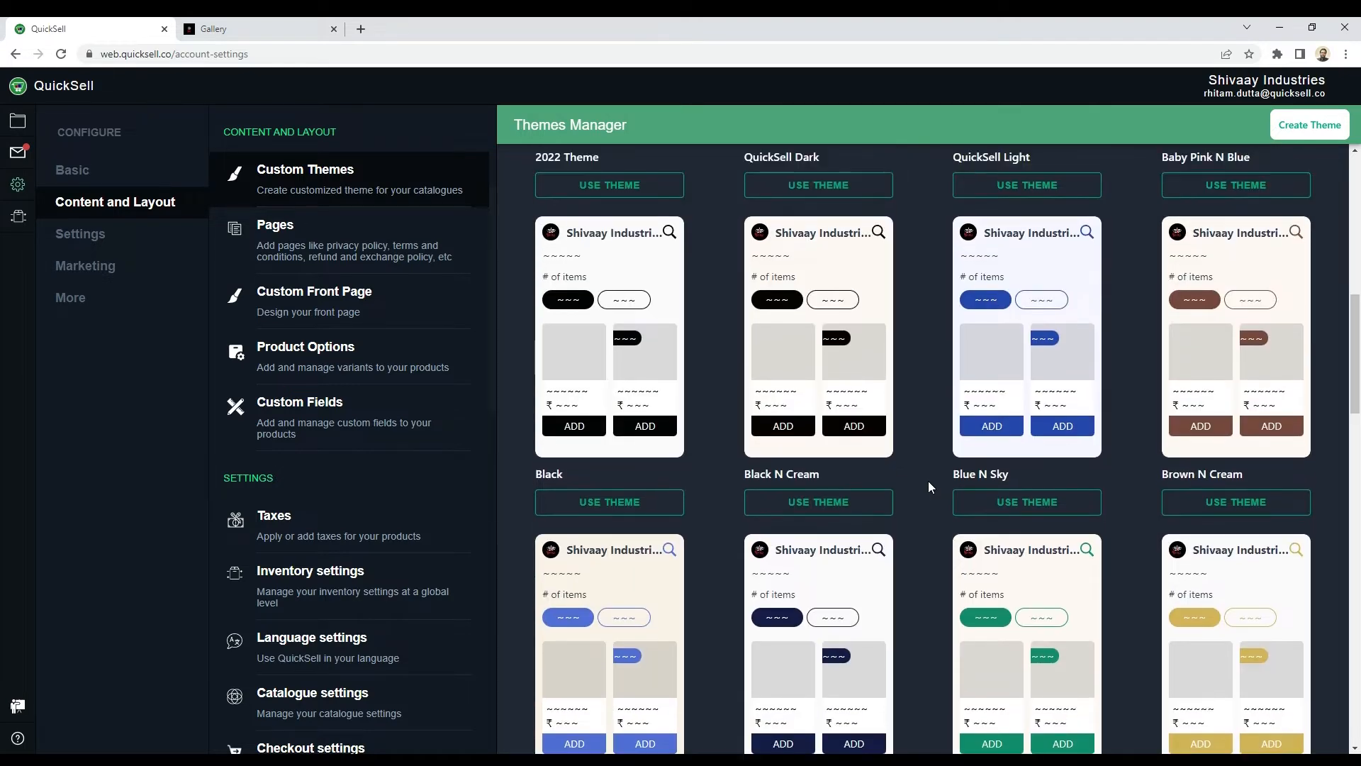
pyautogui.scroll(5, 931, 486)
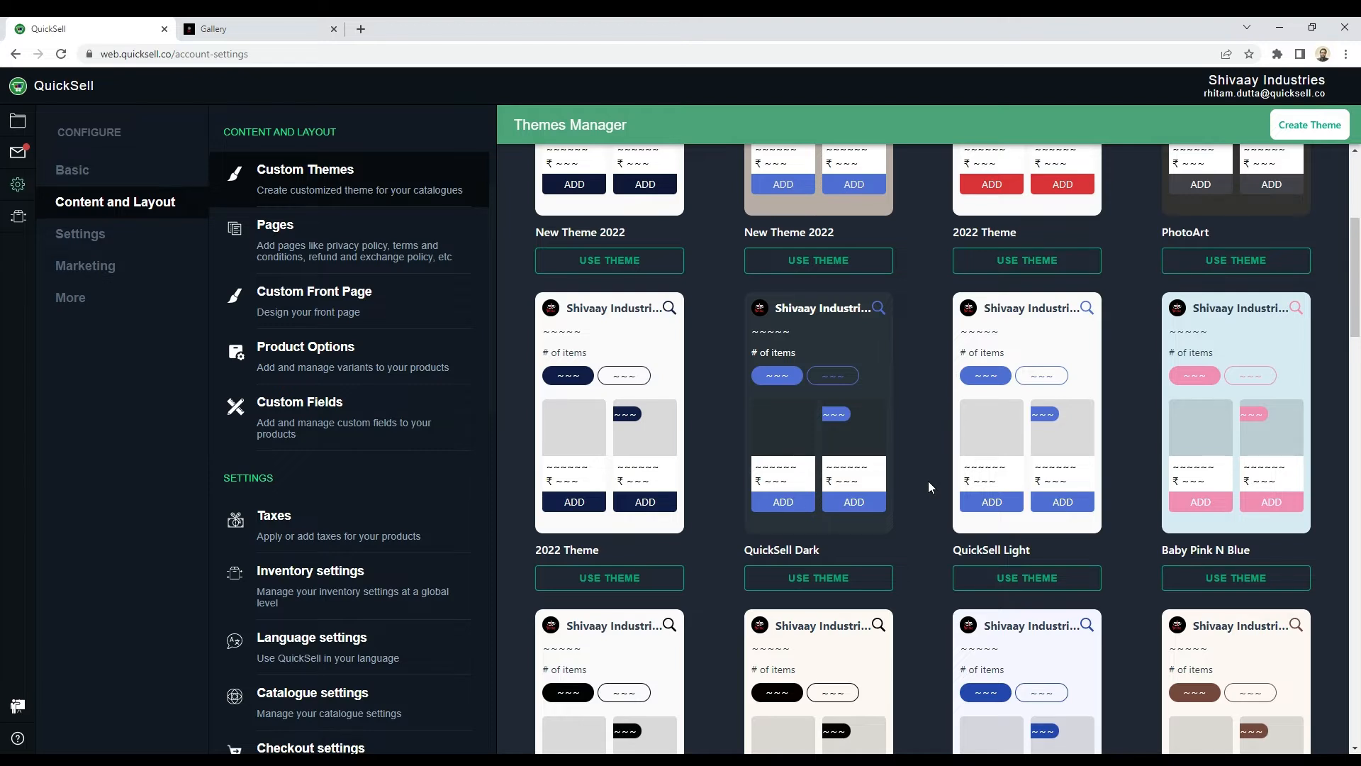
pyautogui.scroll(4, 928, 480)
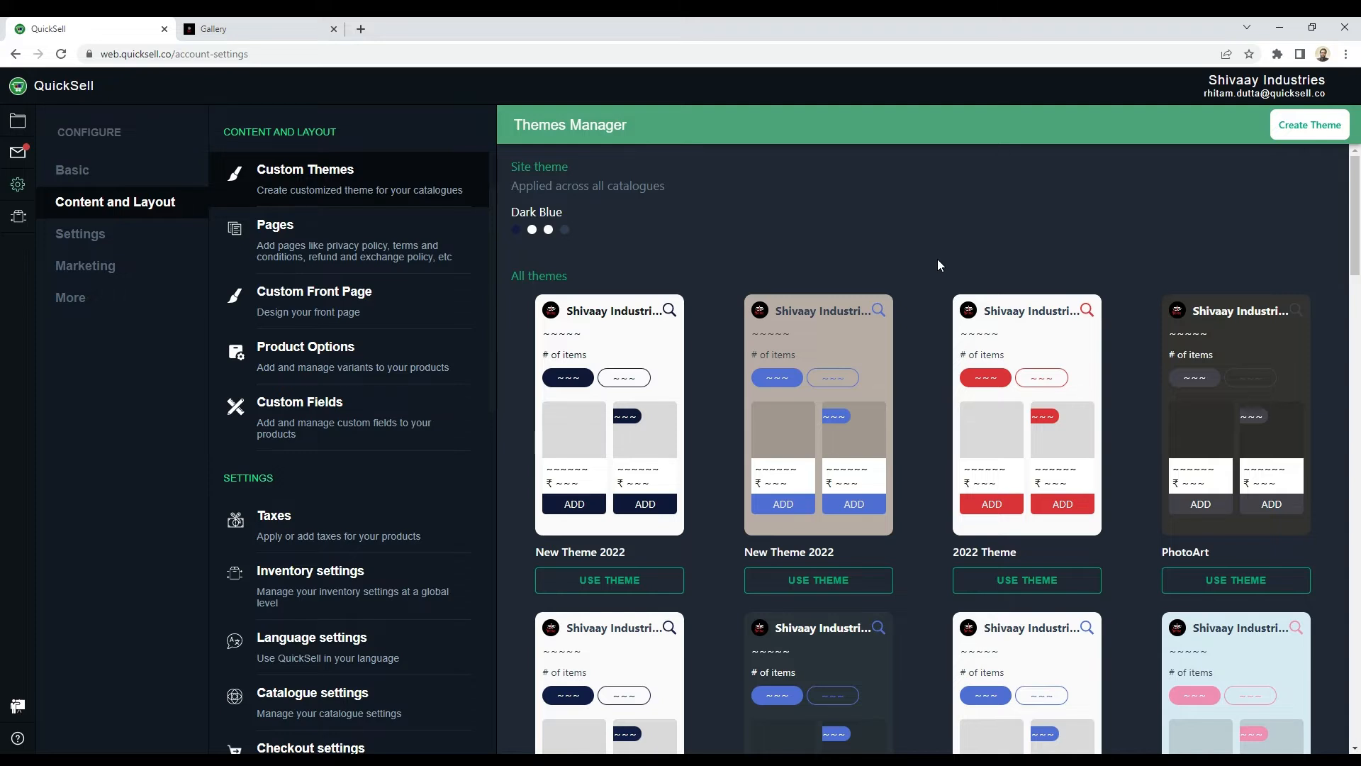
pyautogui.click(1305, 135)
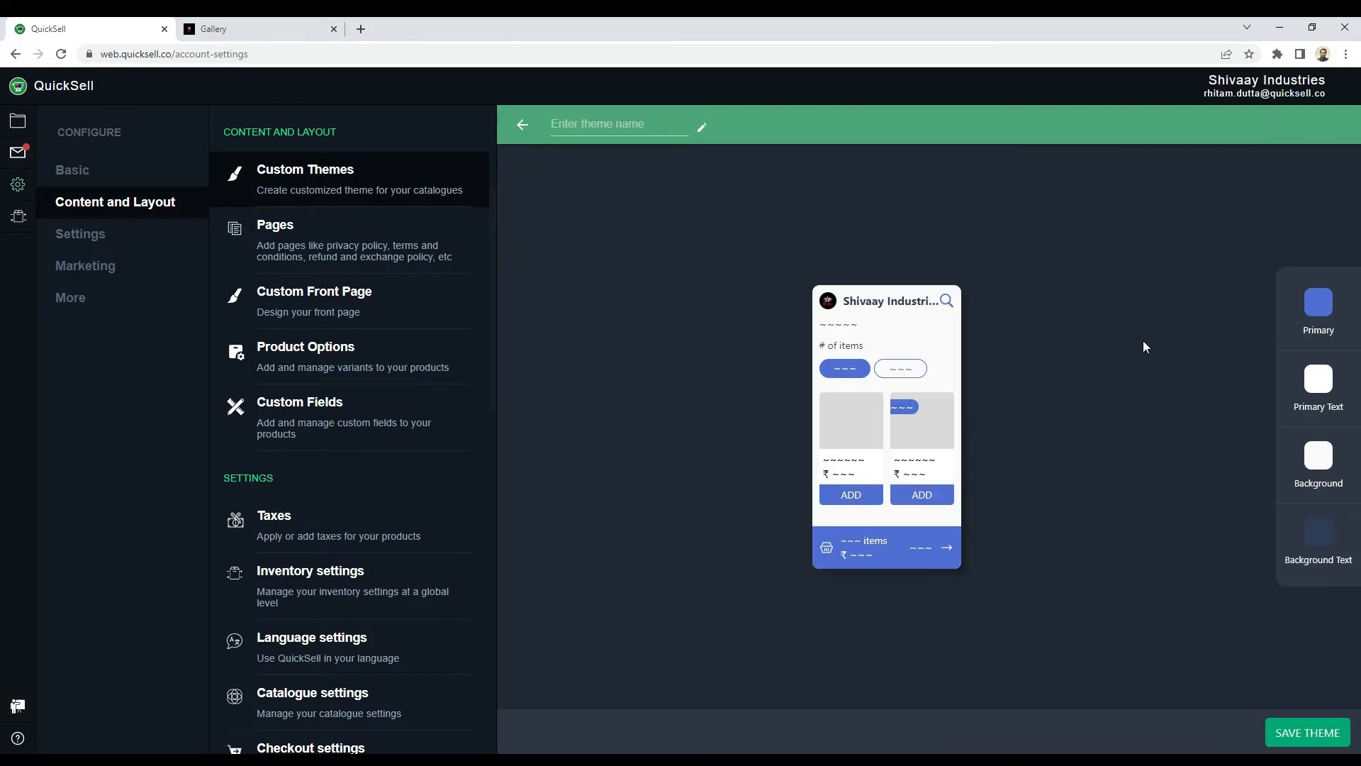
pyautogui.click(593, 131)
pyautogui.write('Th')
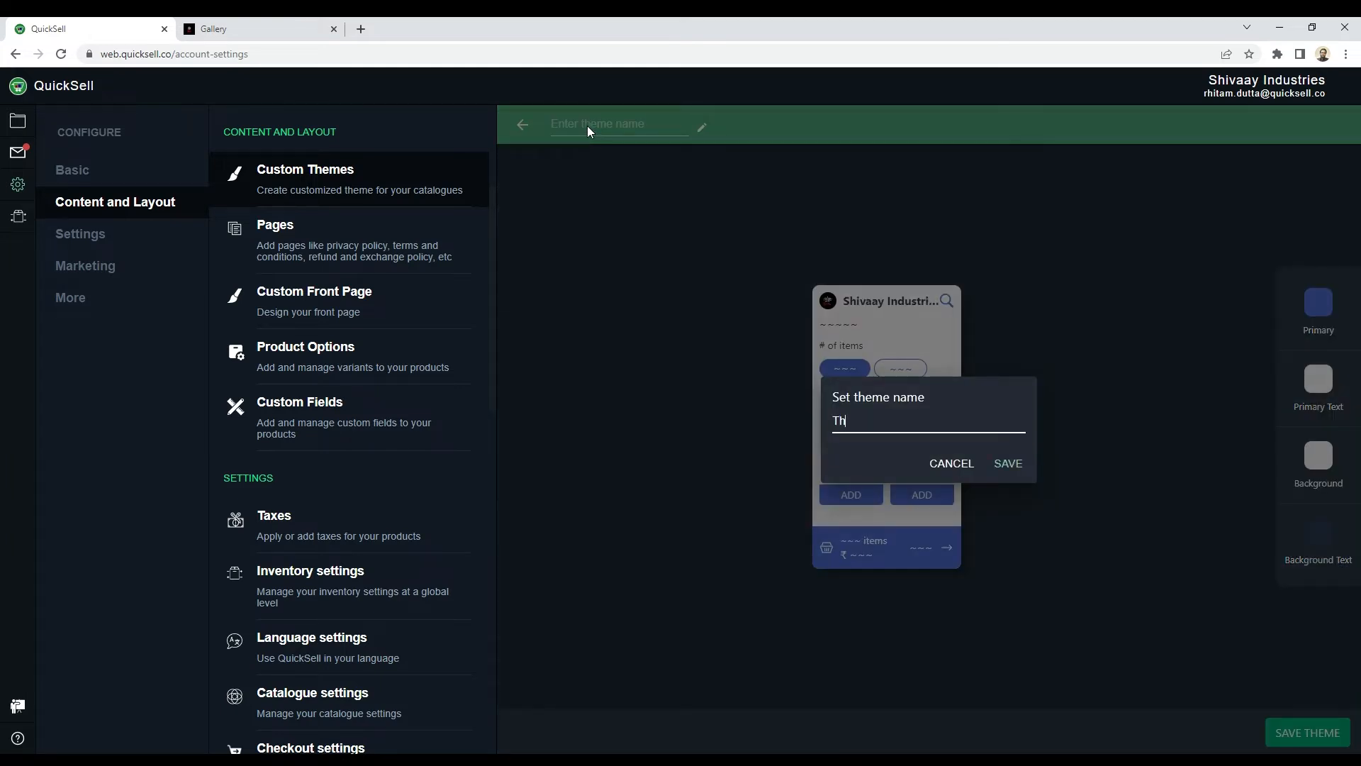
pyautogui.write('eme 2022 Summers')
pyautogui.click(1019, 473)
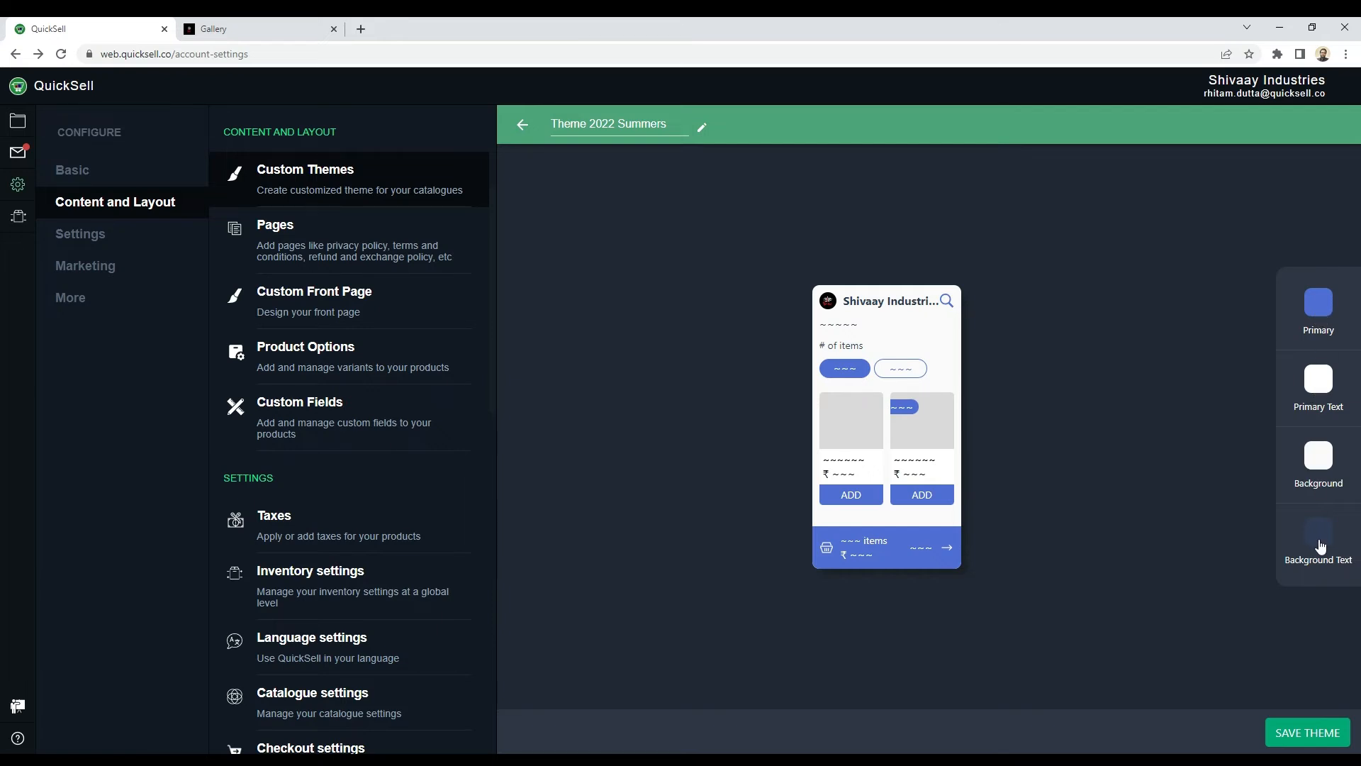
# Step: Set the new theme's primary colour to the pinkish red #d44e70 and return to the theme's colour list
pyautogui.click(1315, 310)
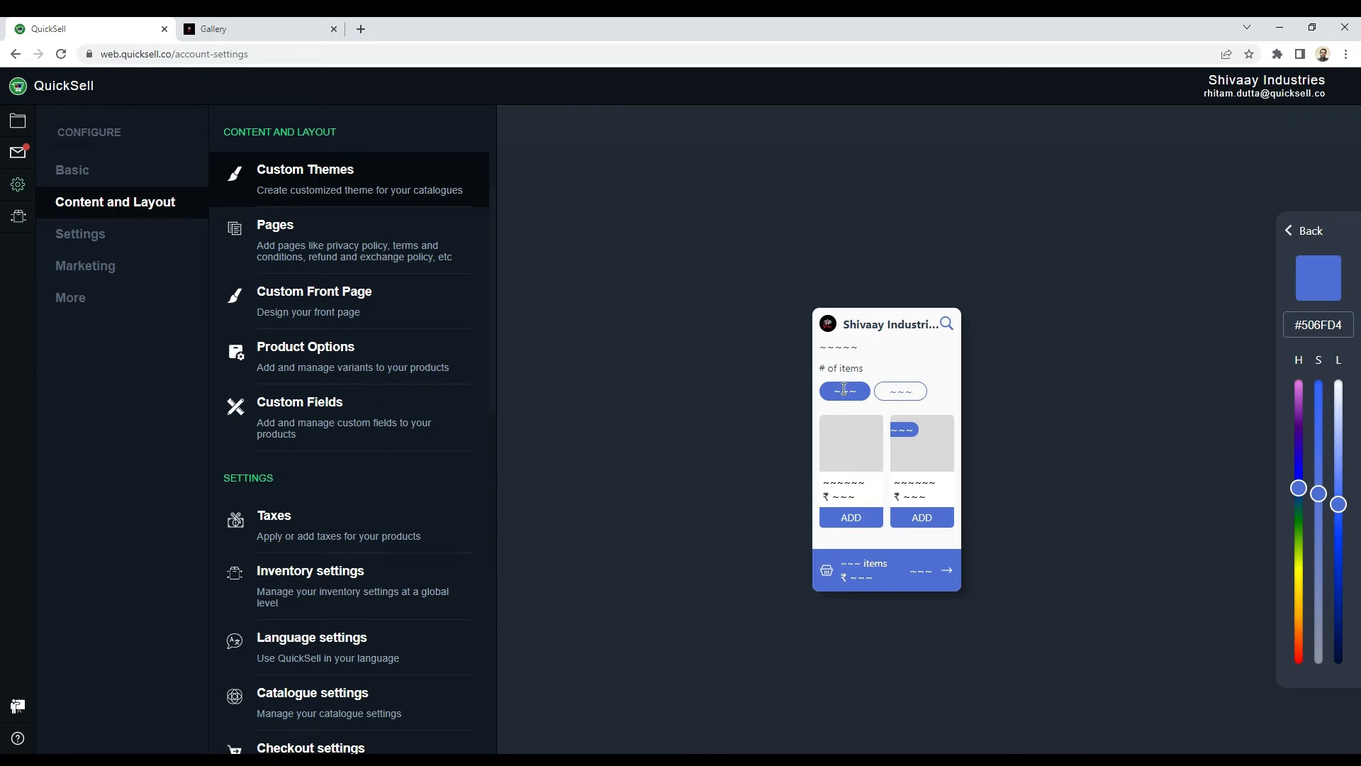
pyautogui.moveTo(831, 395); pyautogui.dragTo(868, 399)
pyautogui.moveTo(827, 521); pyautogui.dragTo(877, 522)
pyautogui.moveTo(835, 566); pyautogui.dragTo(924, 575)
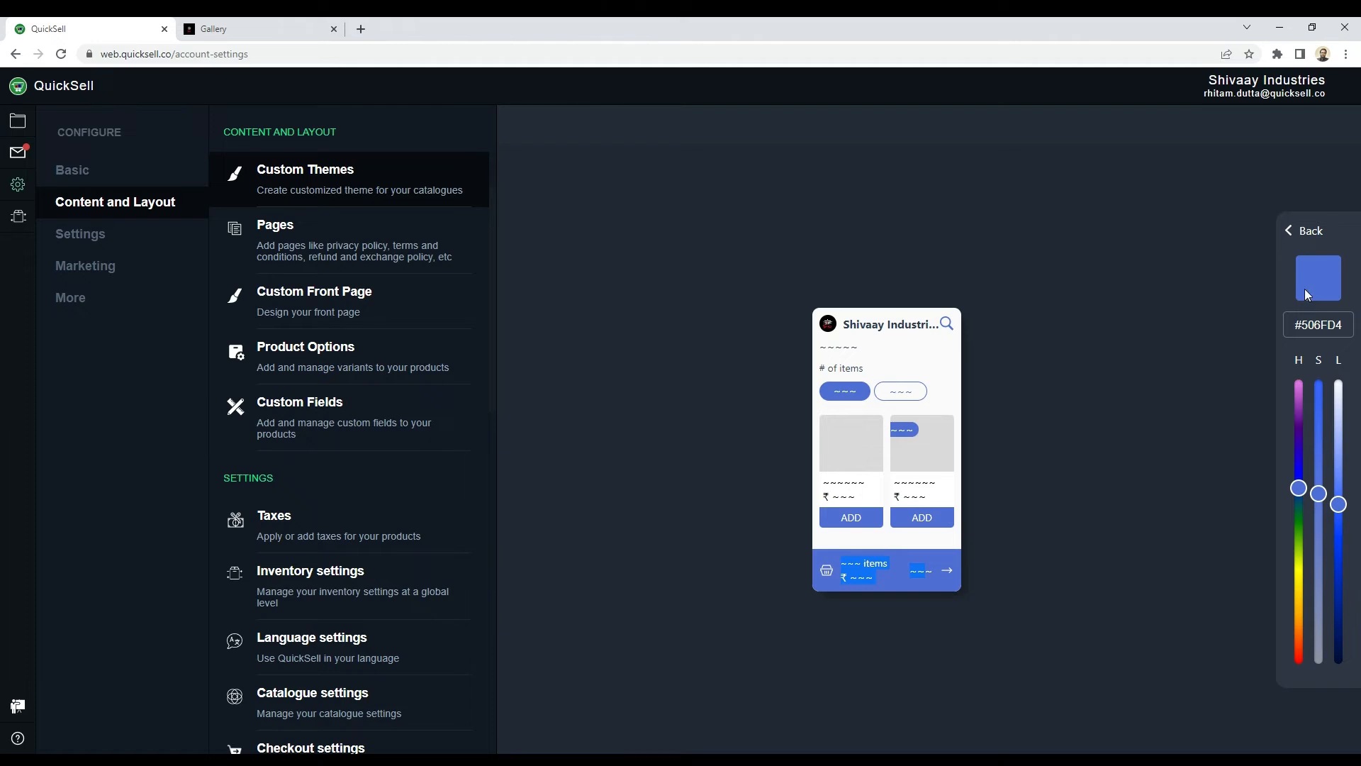
pyautogui.click(1298, 399)
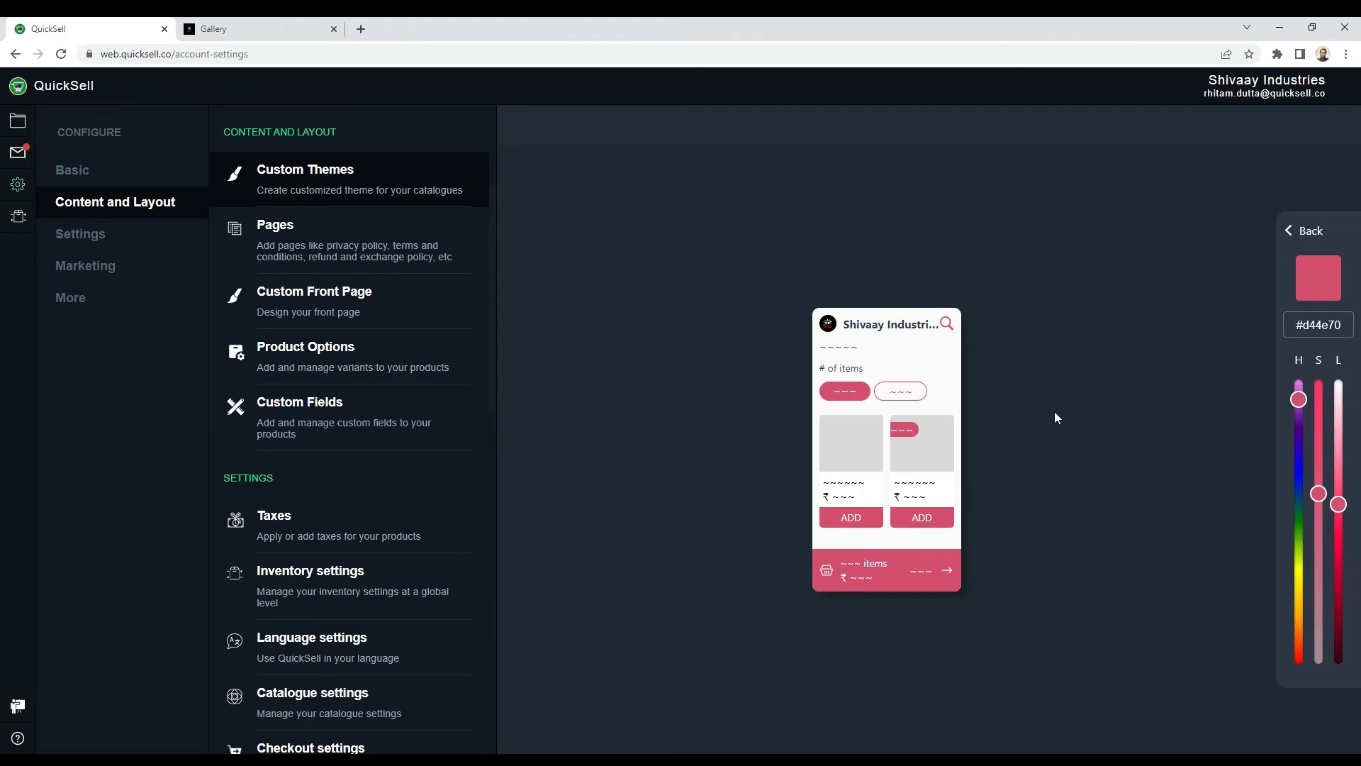
pyautogui.click(1294, 239)
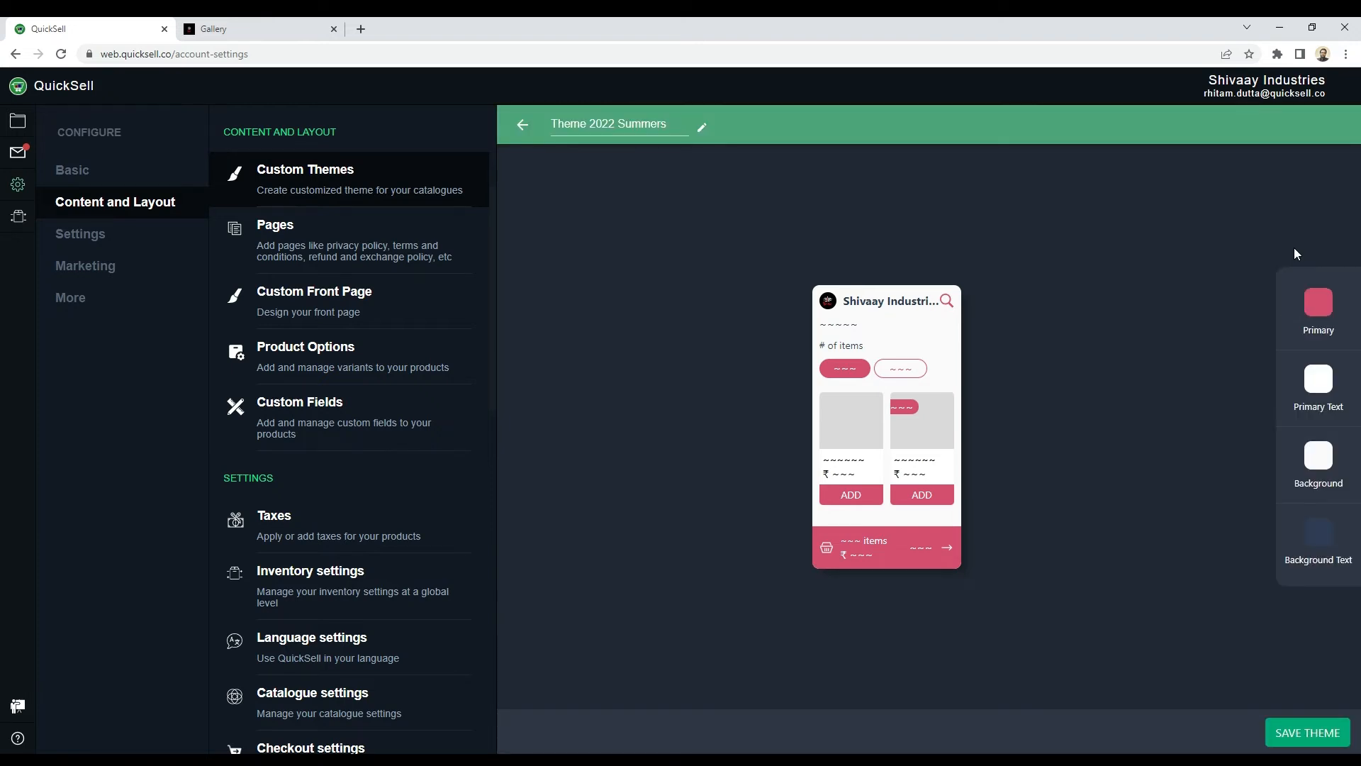
# Step: Open the theme's primary text colour for editing and compare it with the button text on the live Womens Fashion @ 199 catalogue
pyautogui.click(1319, 383)
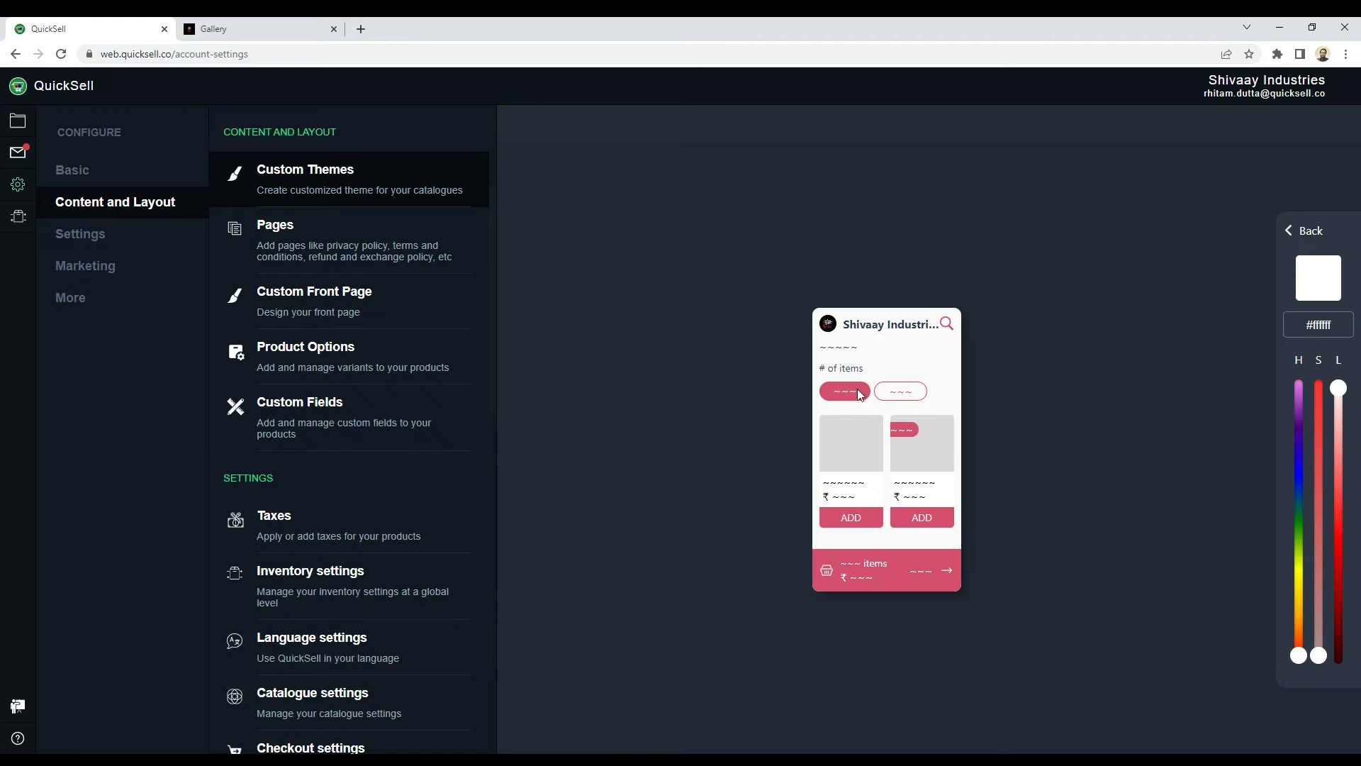
pyautogui.click(258, 32)
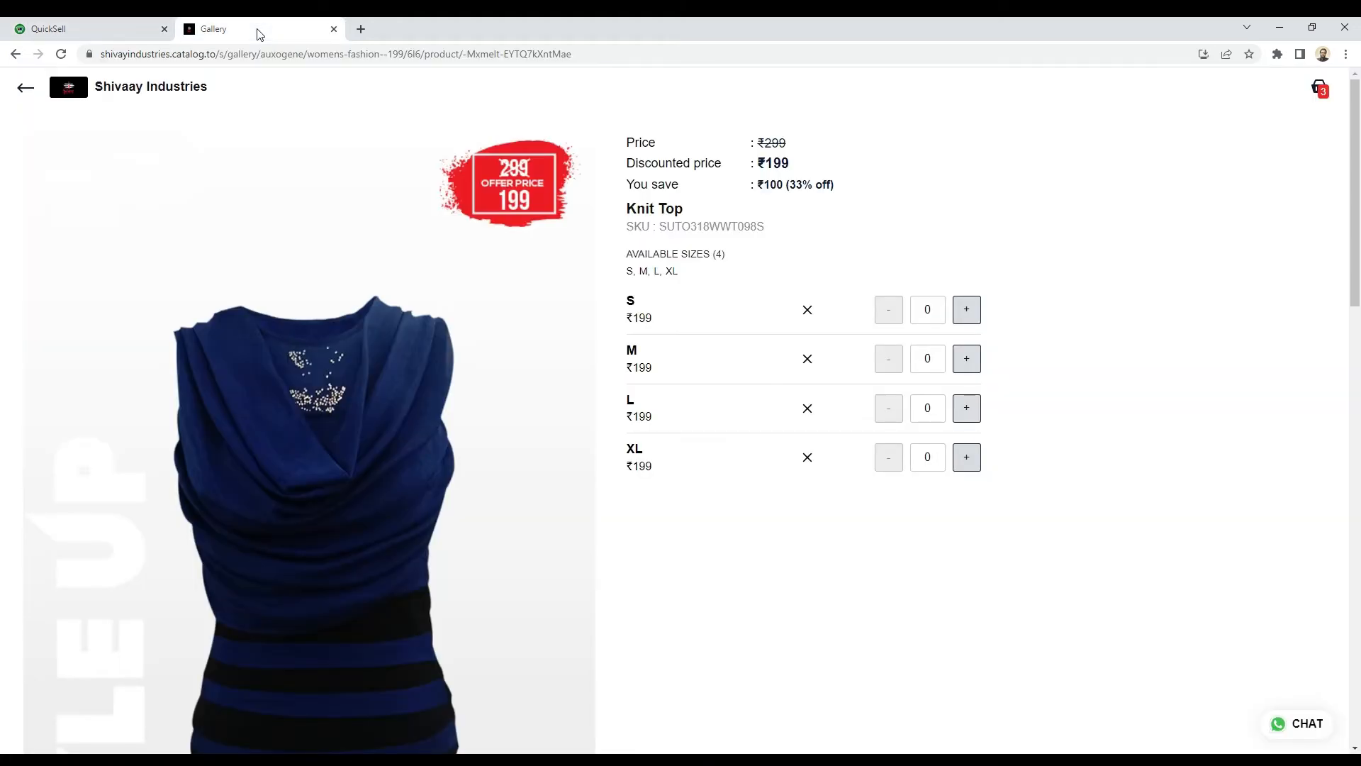
pyautogui.click(25, 88)
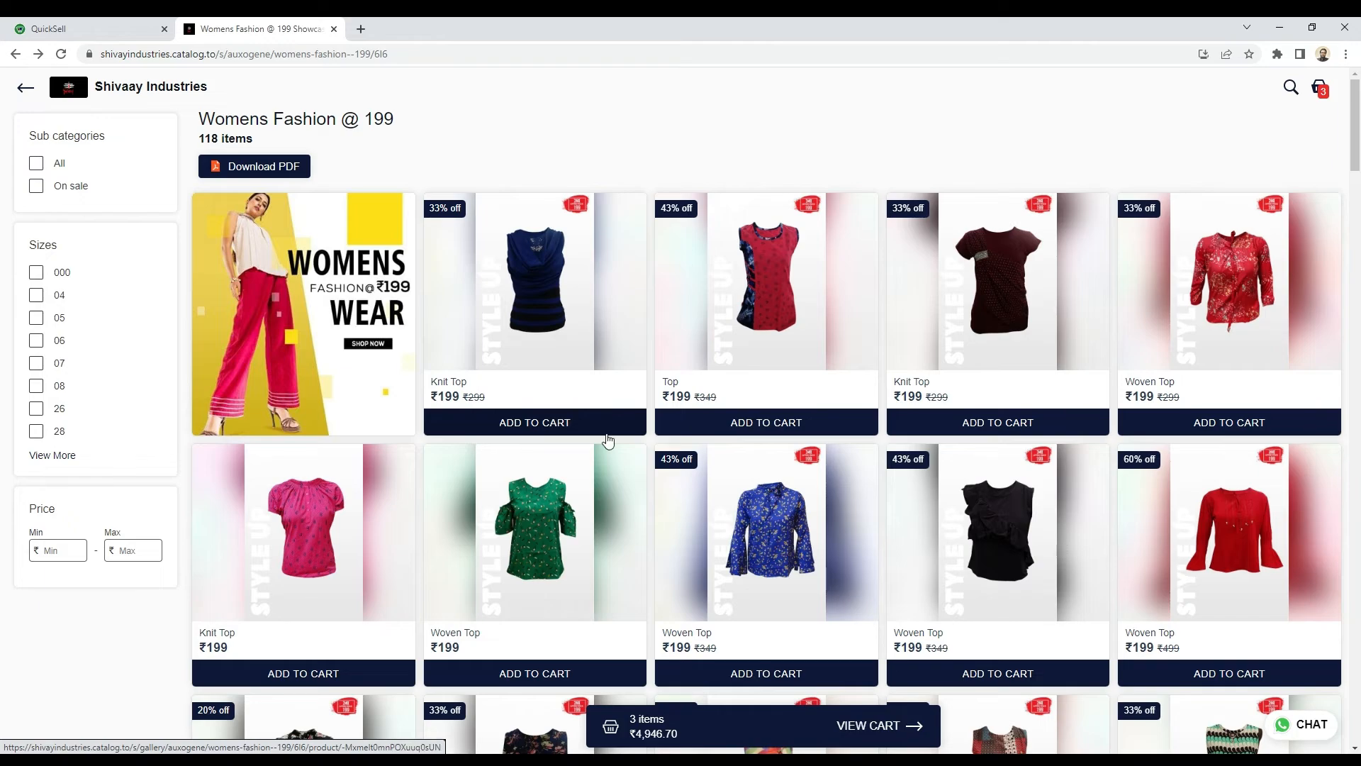
pyautogui.scroll(-2, 628, 532)
pyautogui.scroll(2, 629, 532)
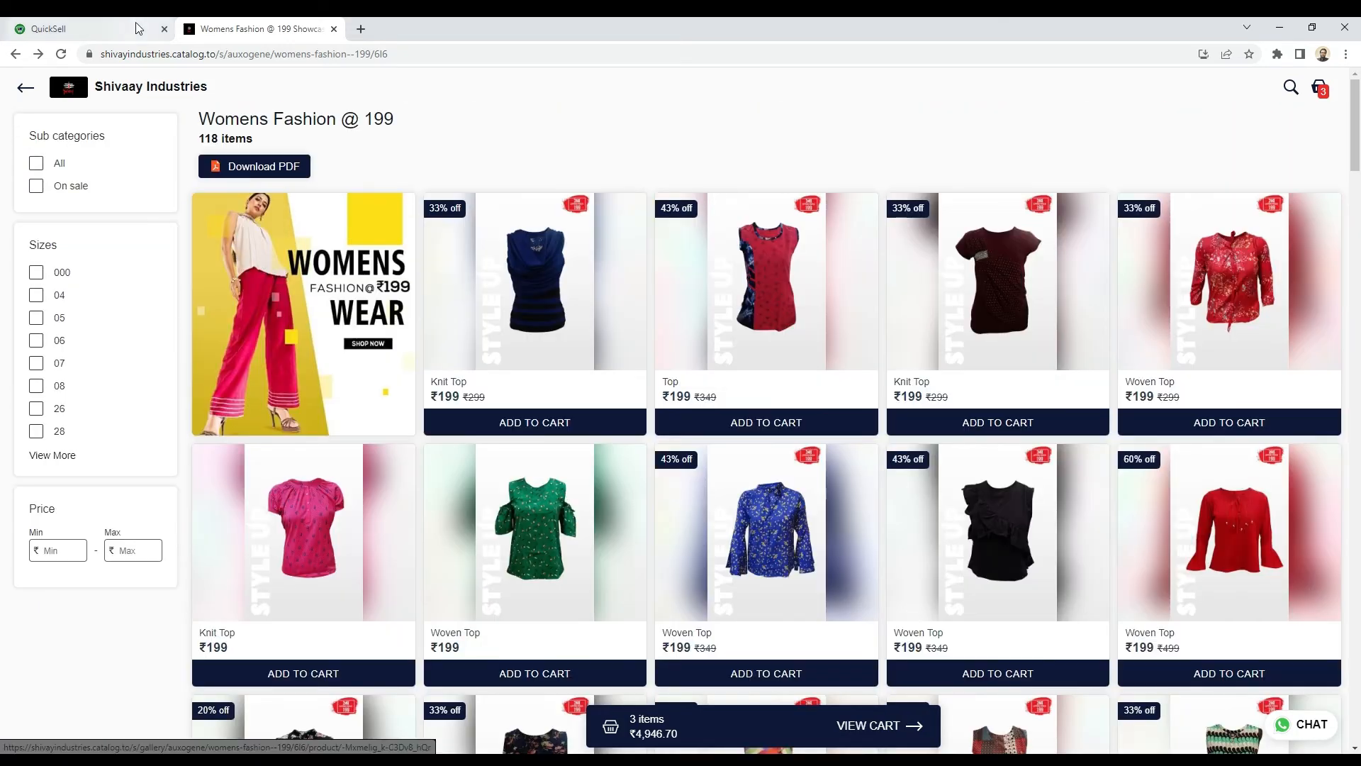
pyautogui.click(78, 29)
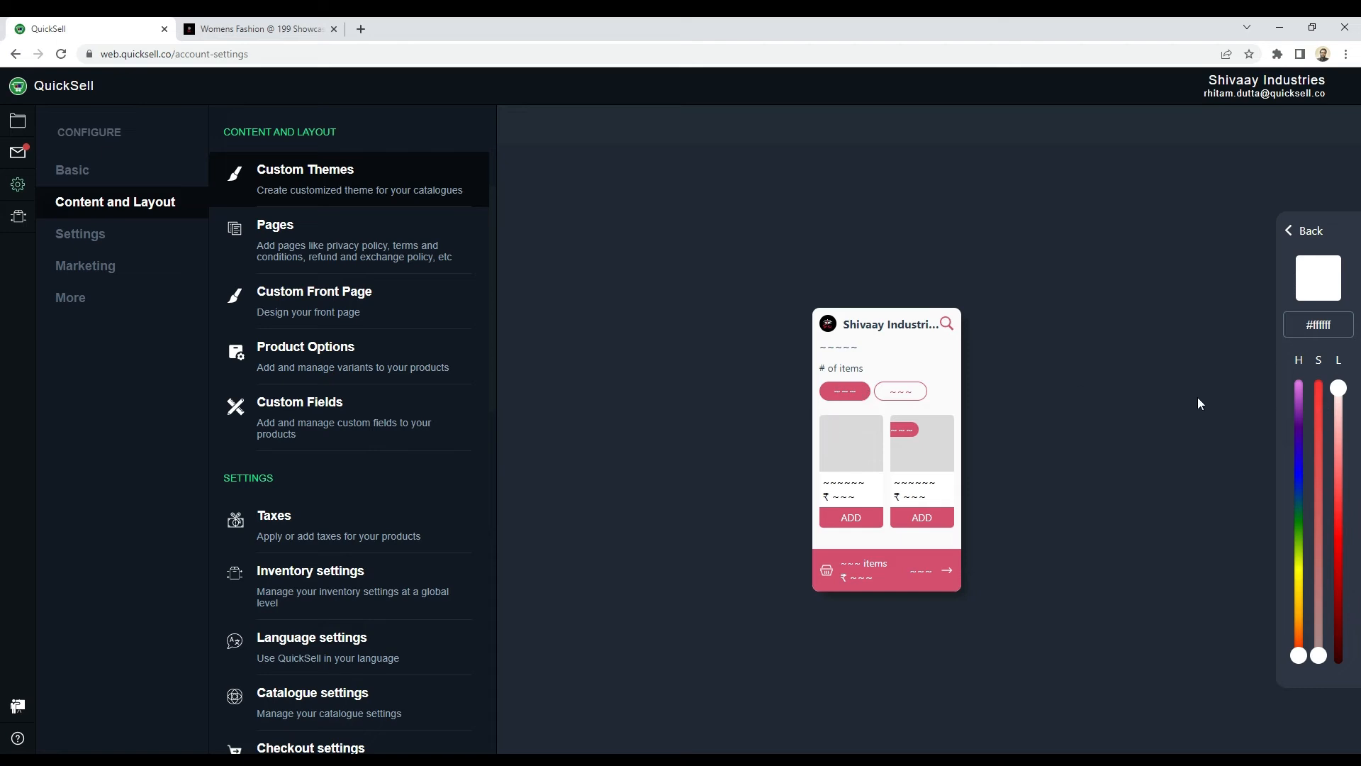
# Step: Try adjusting the lightness and hex code of the primary text colour, then return to the colour list
pyautogui.moveTo(1338, 389)
pyautogui.mouseDown()
pyautogui.moveTo(1338, 617)
pyautogui.moveTo(1339, 435)
pyautogui.moveTo(1354, 385)
pyautogui.mouseUp()
pyautogui.press('BackSpace')
pyautogui.press('BackSpace')
pyautogui.press('BackSpace')
pyautogui.press('BackSpace')
pyautogui.press('BackSpace')
pyautogui.press('BackSpace')
pyautogui.click(1291, 236)
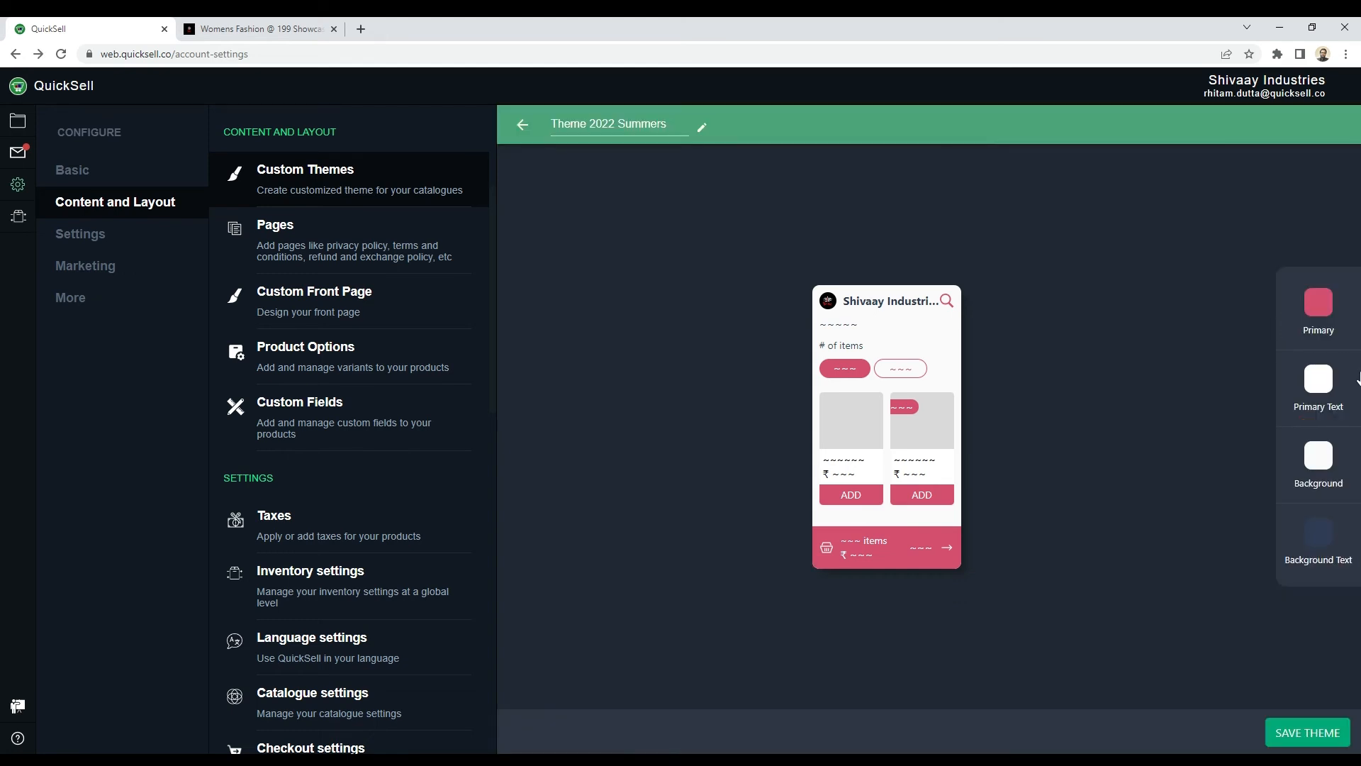
# Step: Set the theme's background colour to a very light grey by adjusting its lightness, and return to the colour list
pyautogui.click(1319, 469)
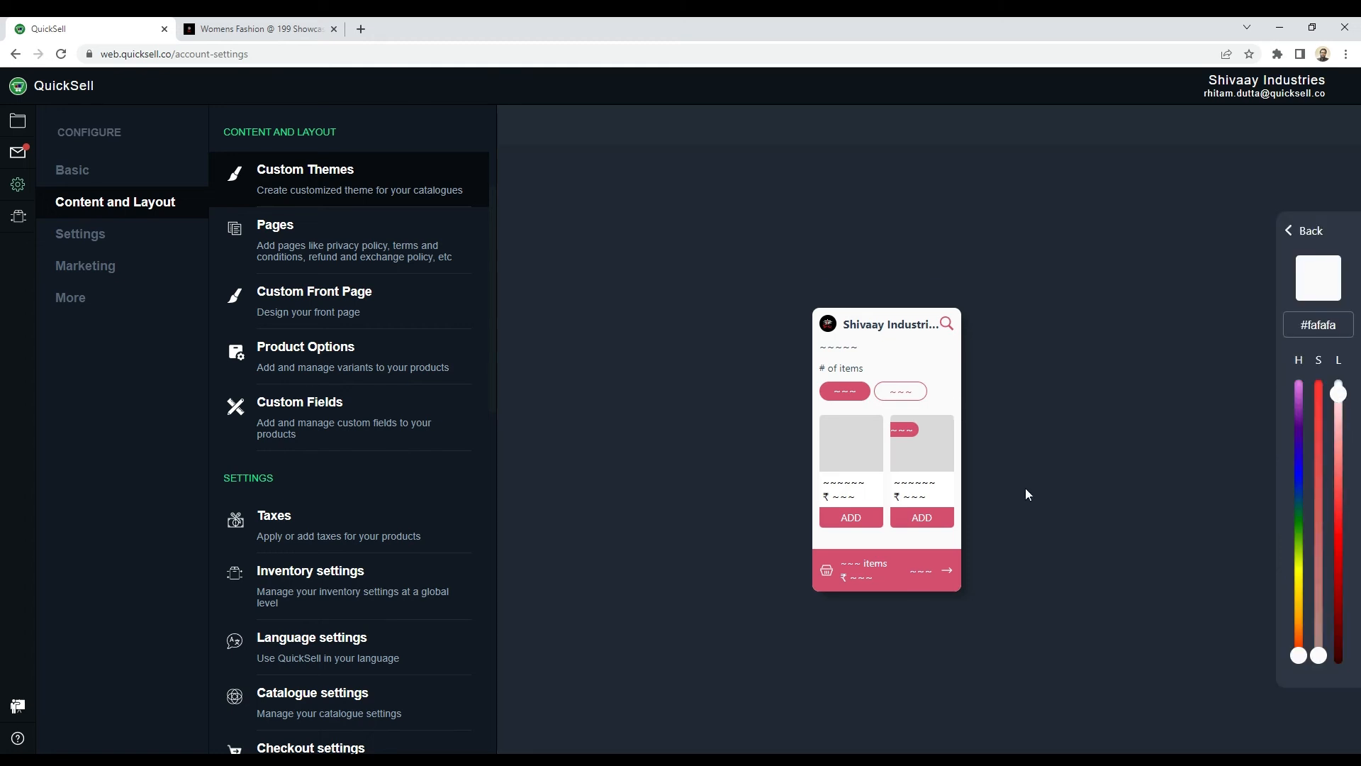
pyautogui.moveTo(1339, 395); pyautogui.dragTo(1346, 661)
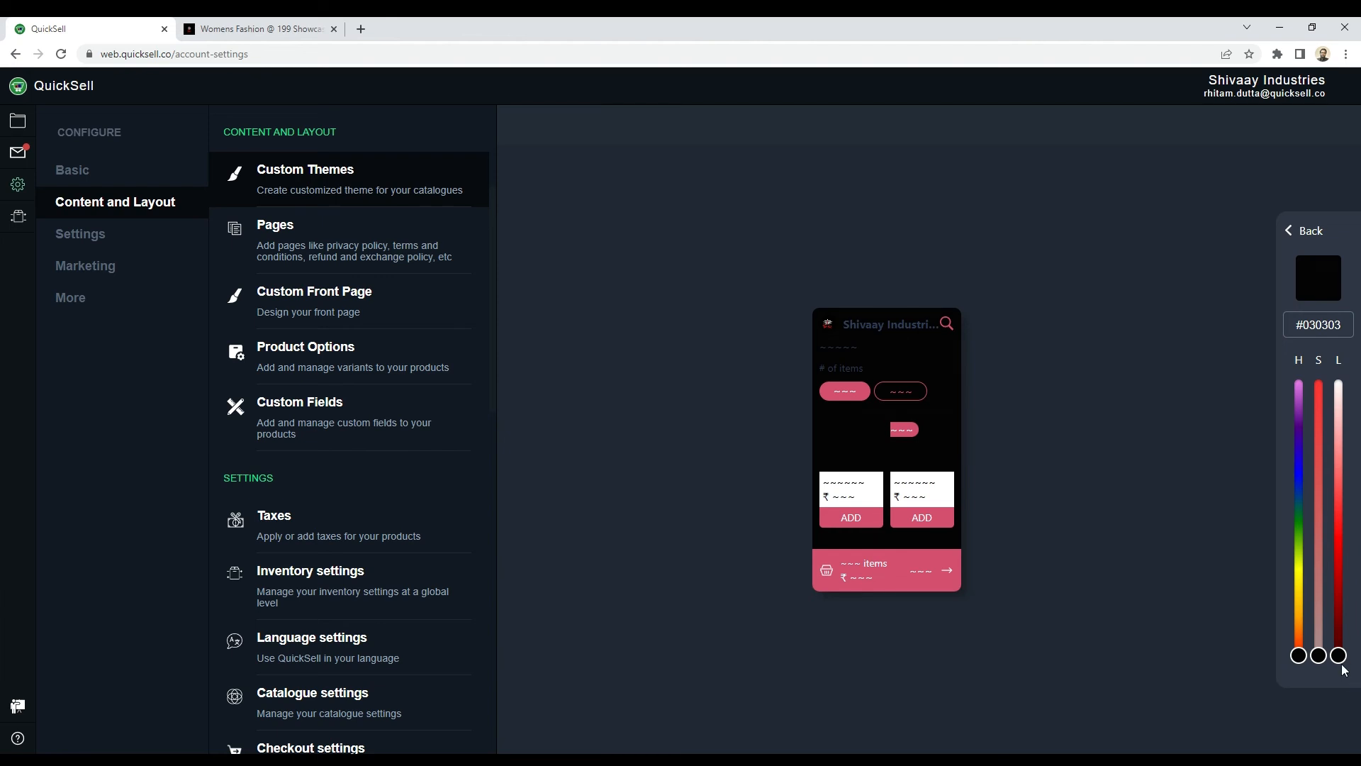
pyautogui.moveTo(1340, 656); pyautogui.dragTo(1353, 417)
pyautogui.click(1293, 234)
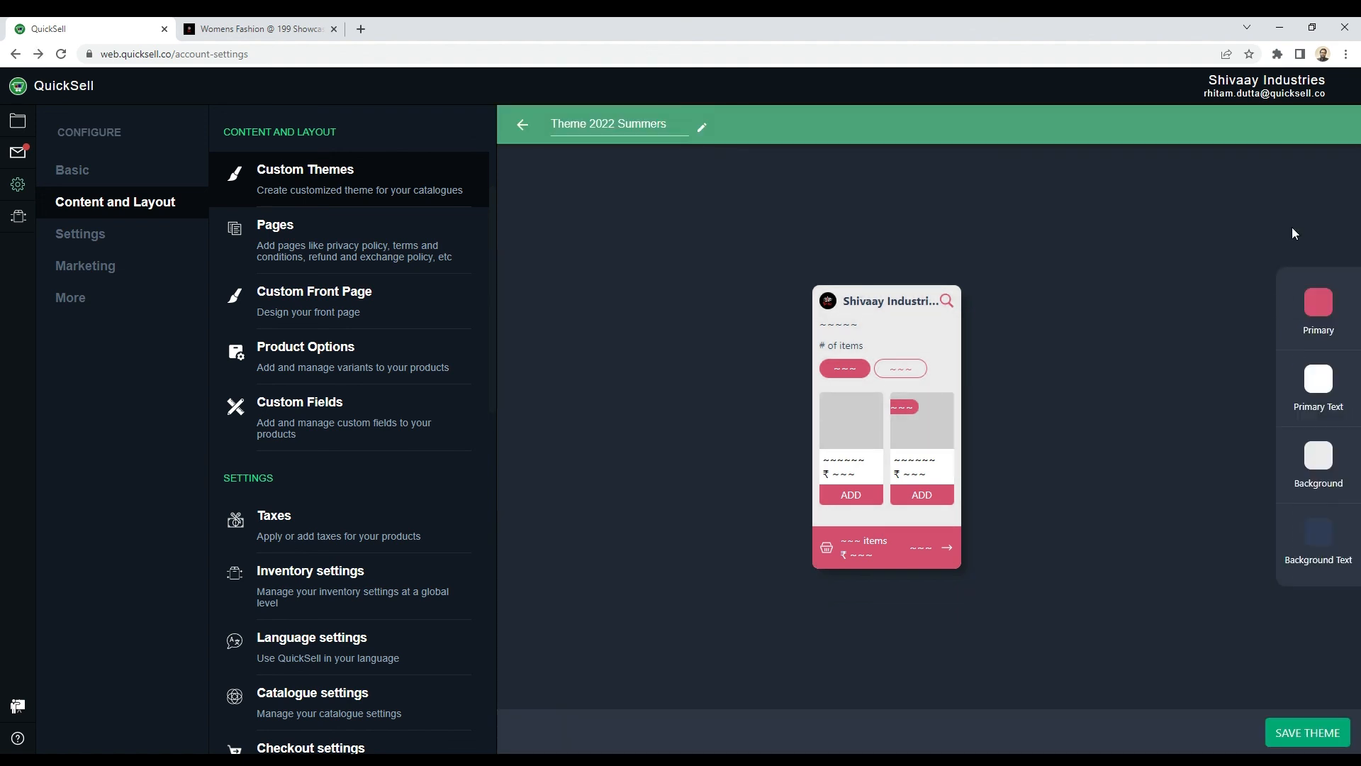
# Step: Set the background text colour to the light greyish blue #99aac7, compare it with the live Womens Fashion catalogue, and return to the colour list
pyautogui.click(1320, 536)
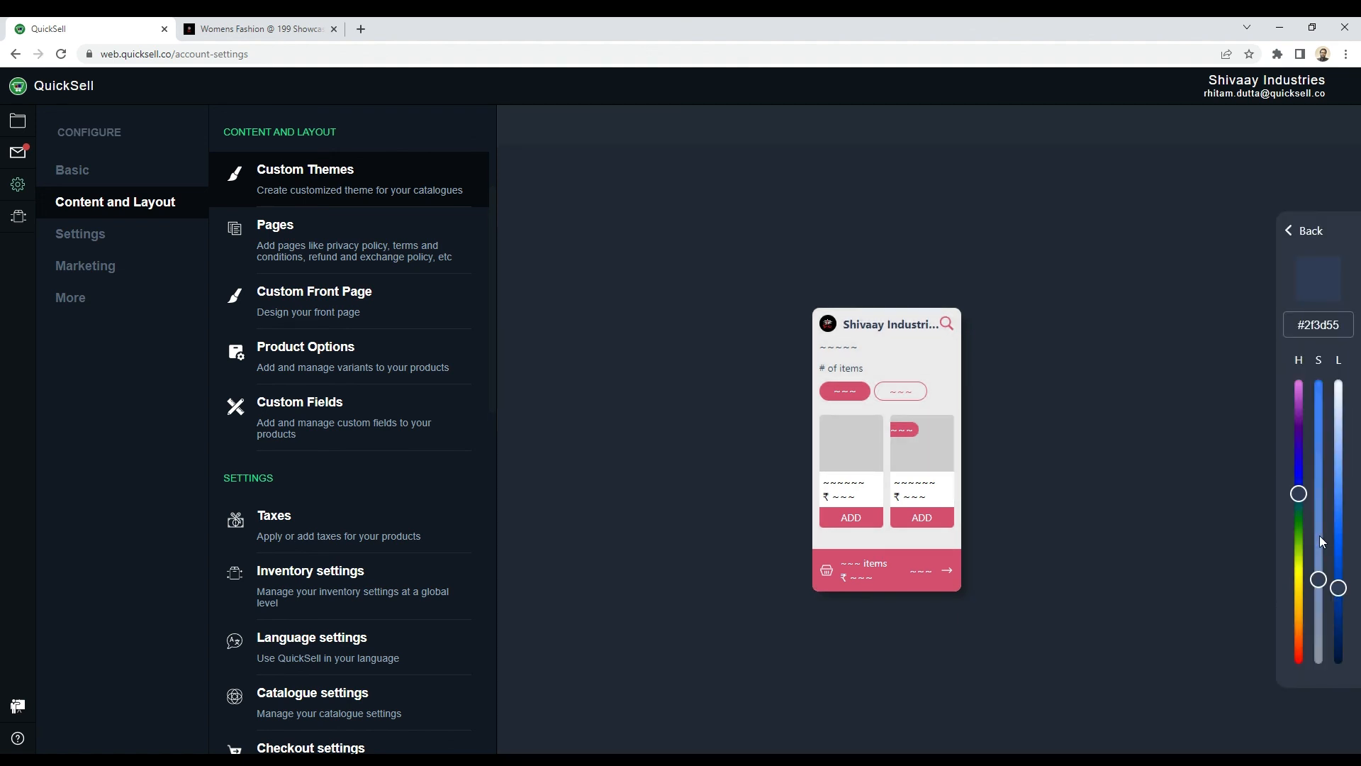
pyautogui.moveTo(1341, 596); pyautogui.dragTo(1358, 546)
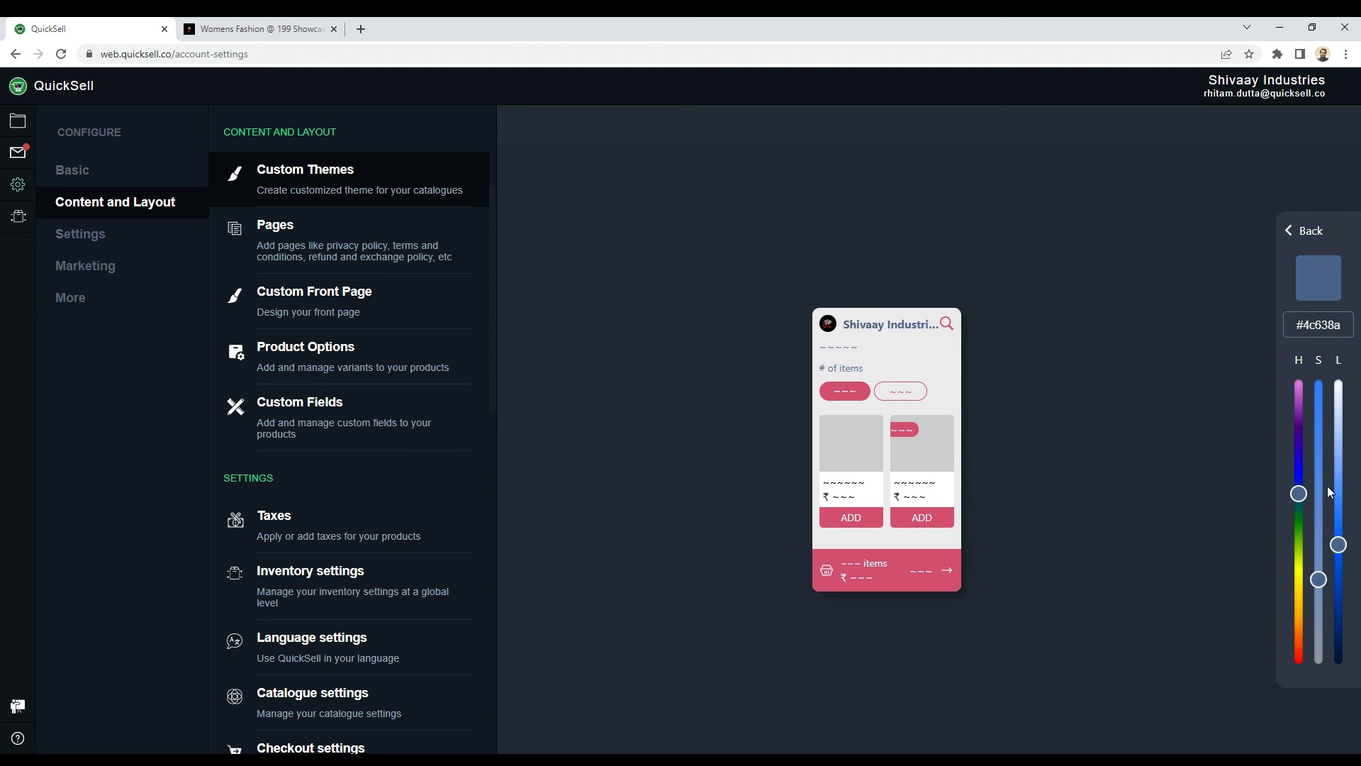
pyautogui.moveTo(1341, 549); pyautogui.dragTo(1339, 472)
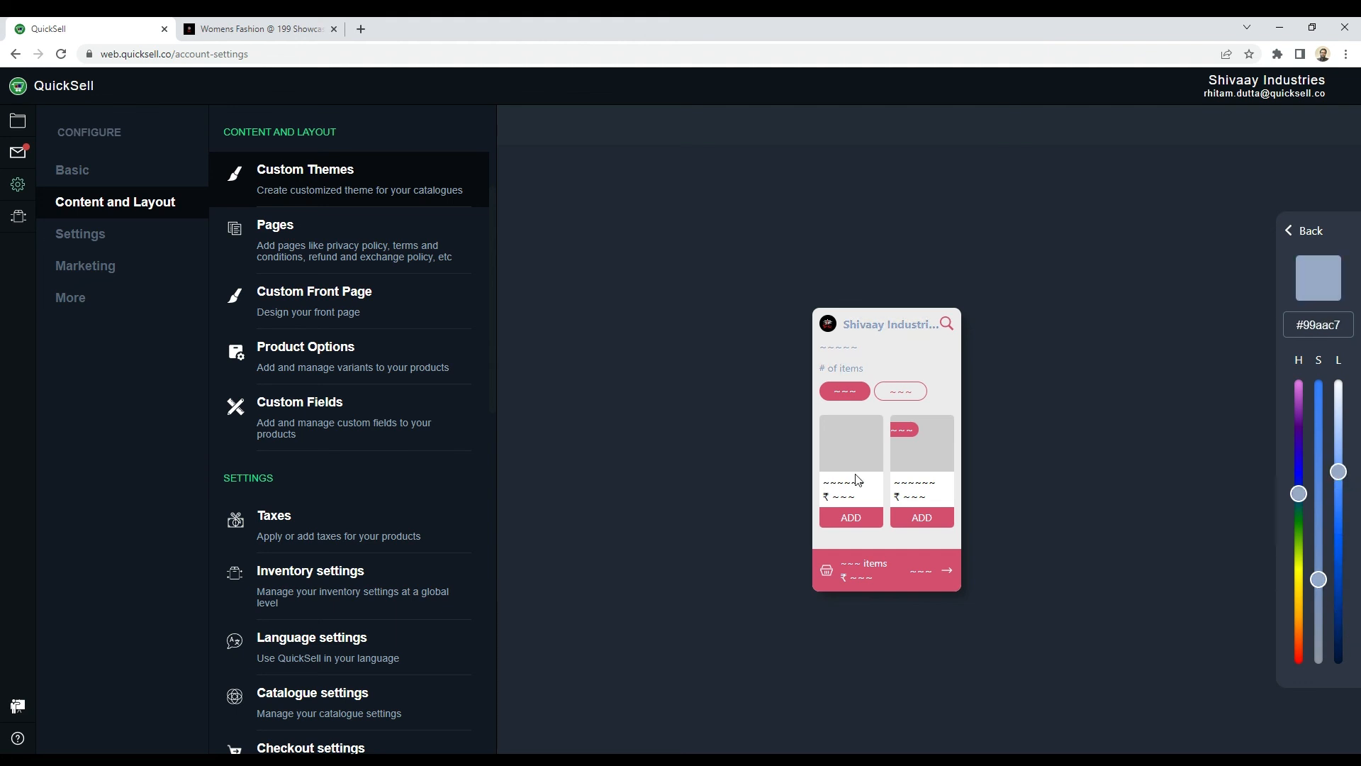
pyautogui.click(280, 29)
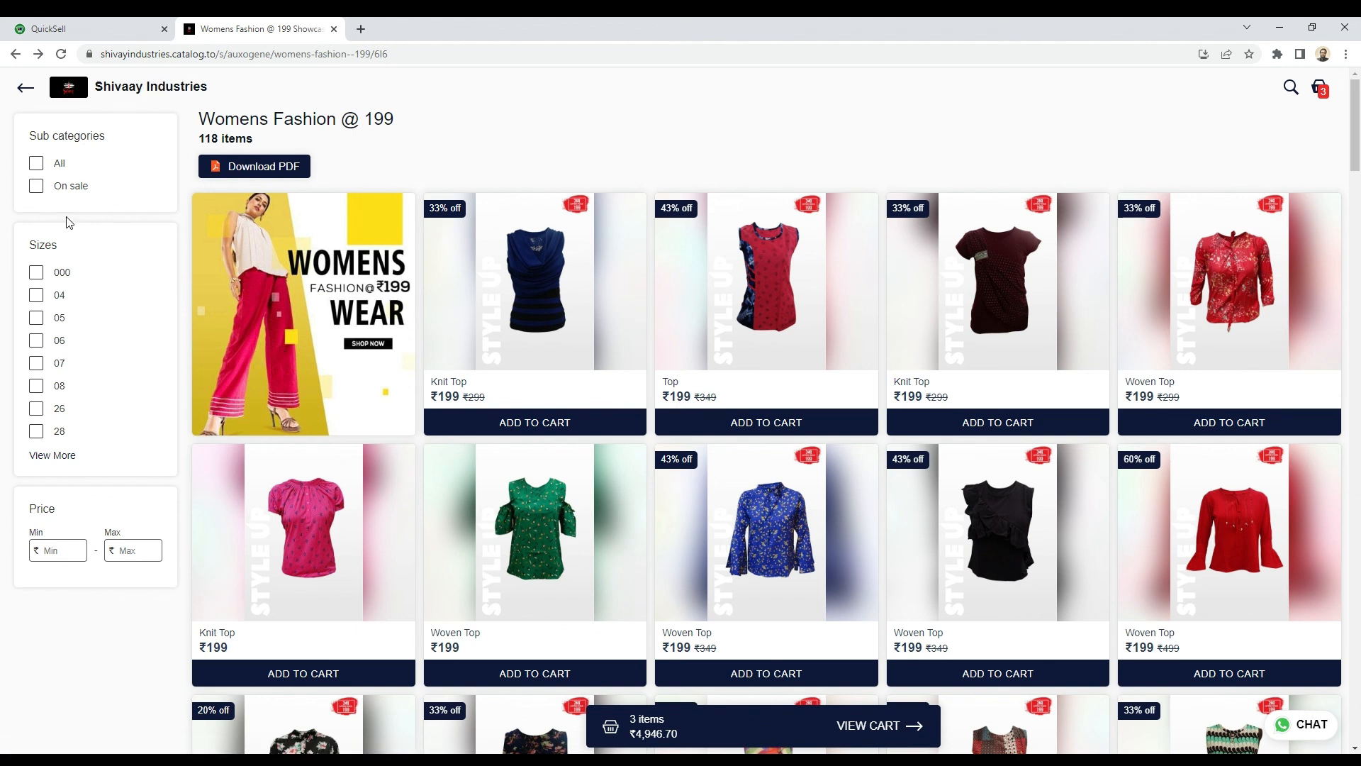
pyautogui.click(80, 29)
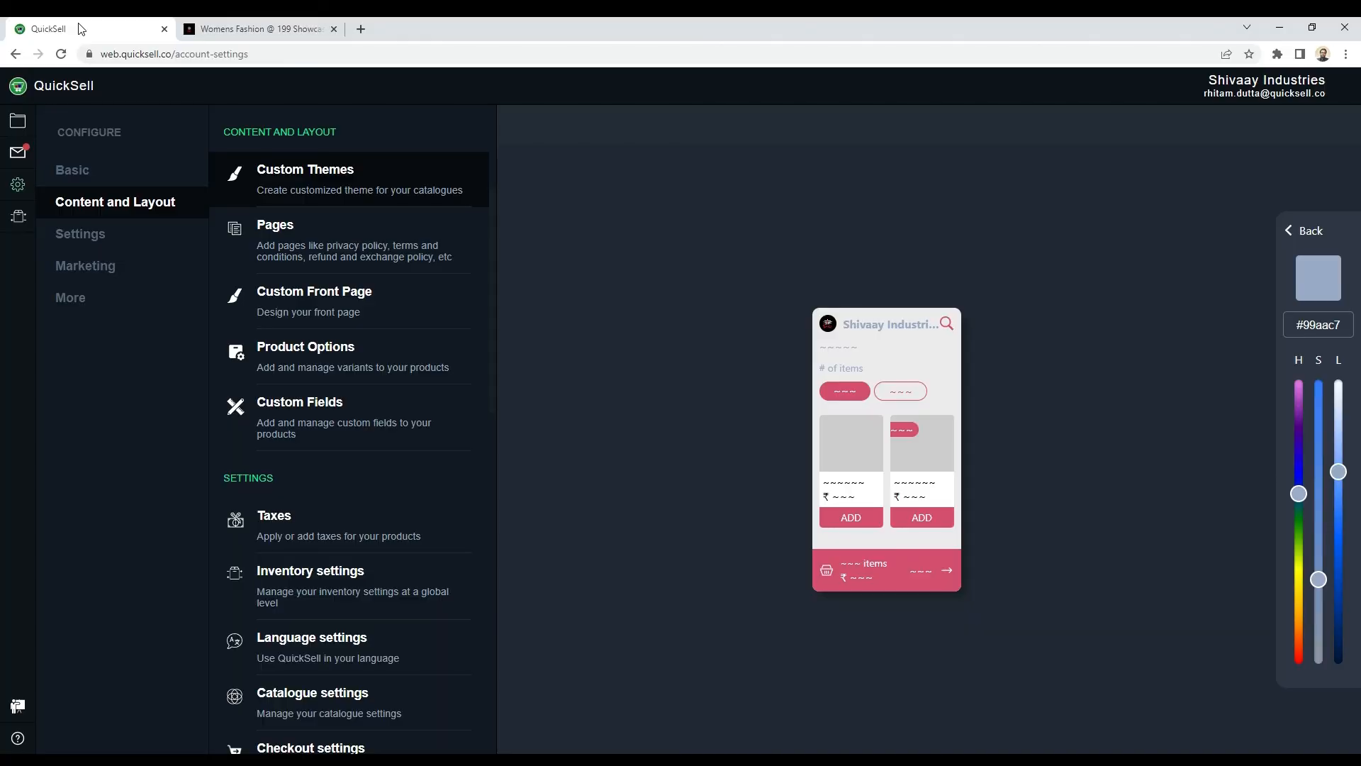
pyautogui.click(1292, 231)
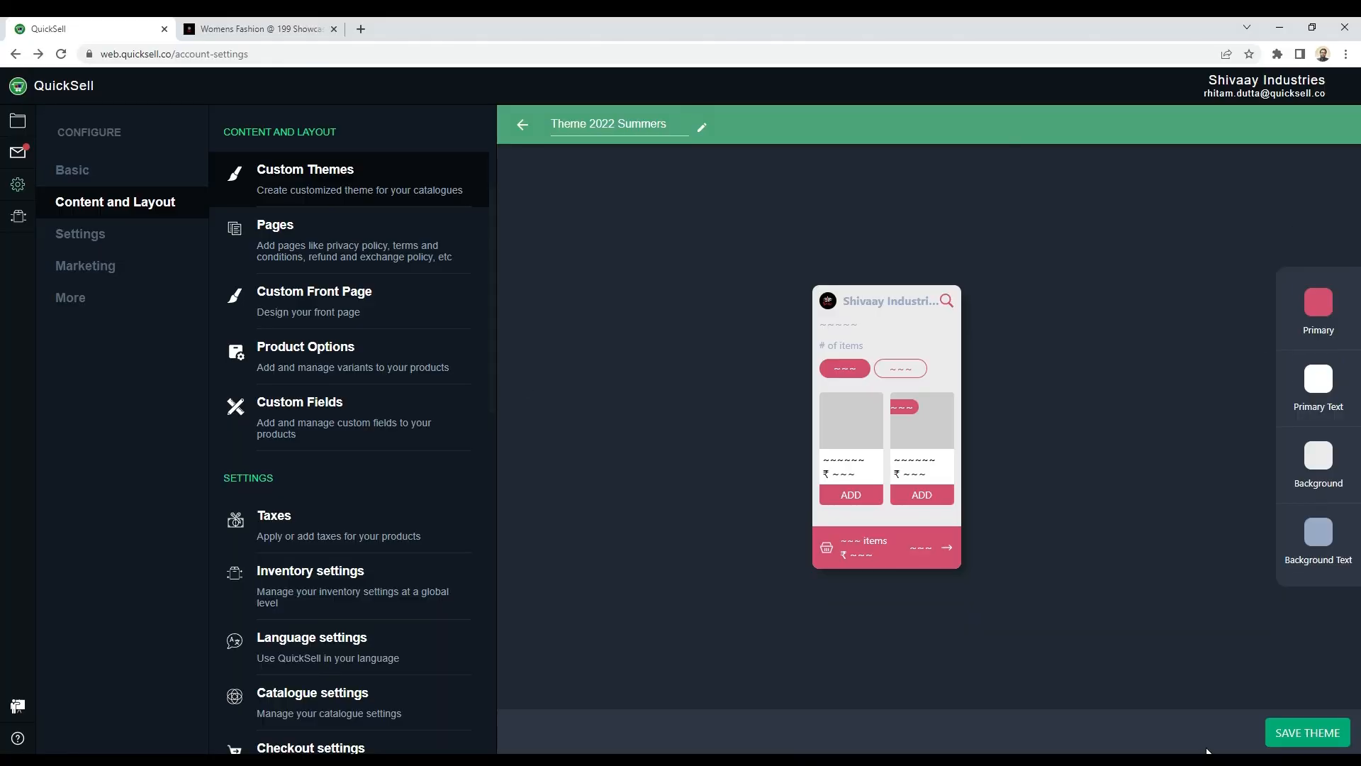
# Step: Save Theme 2022 Summers and apply it as the site theme for all catalogues
pyautogui.click(1283, 739)
pyautogui.click(523, 125)
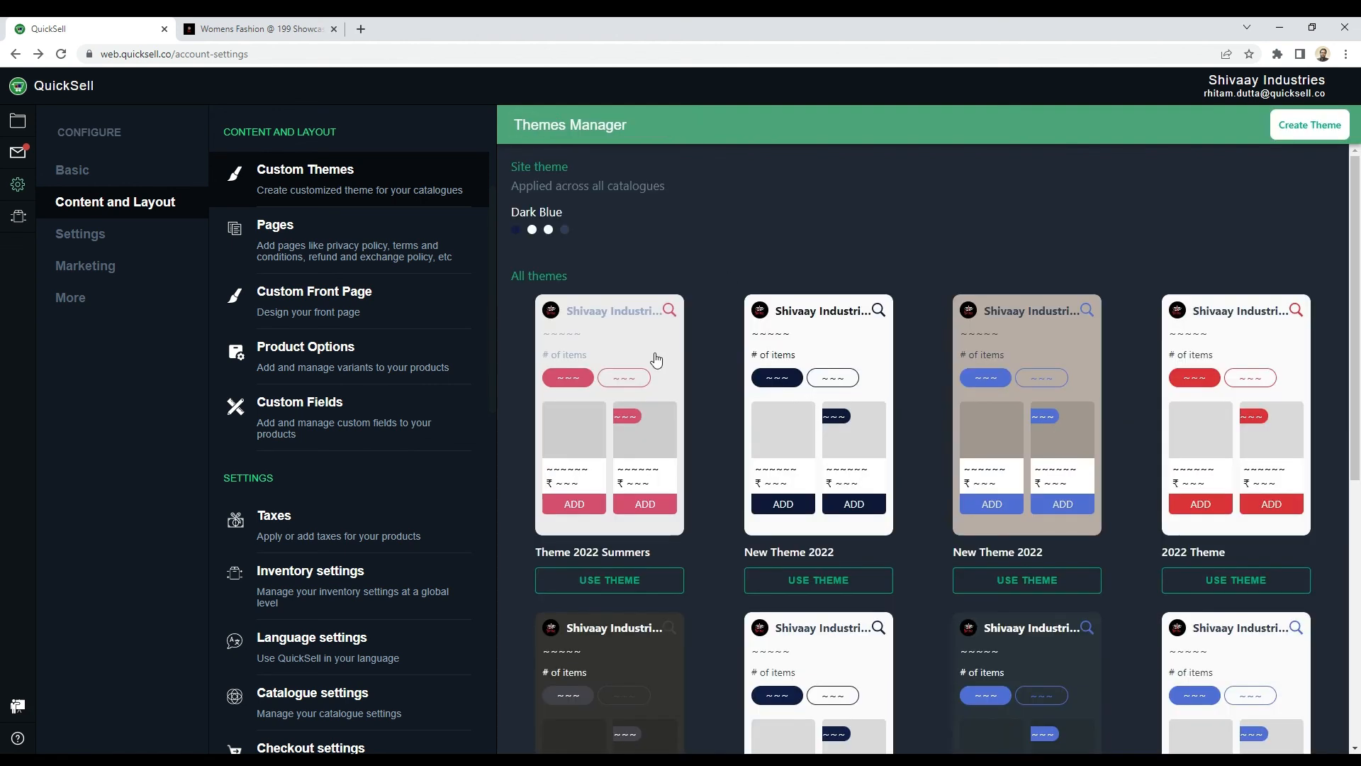
pyautogui.click(587, 582)
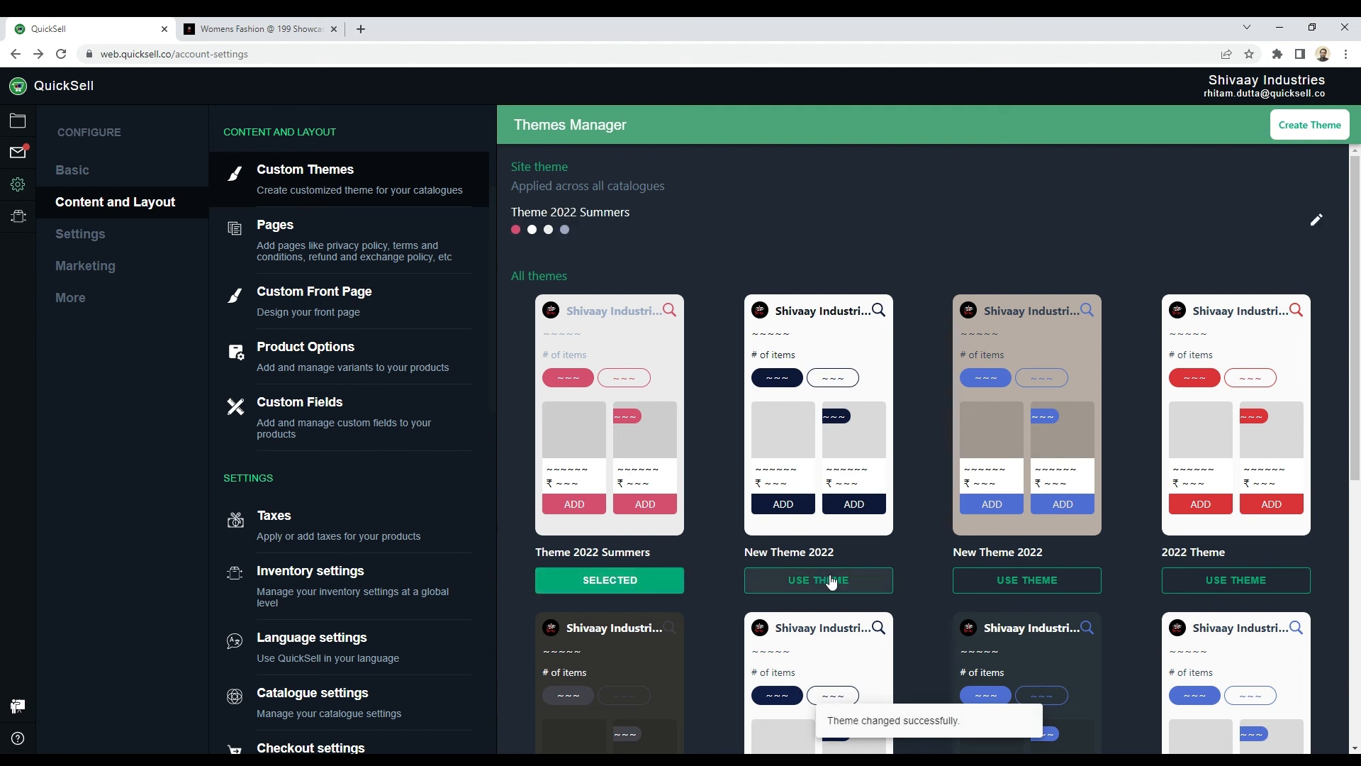